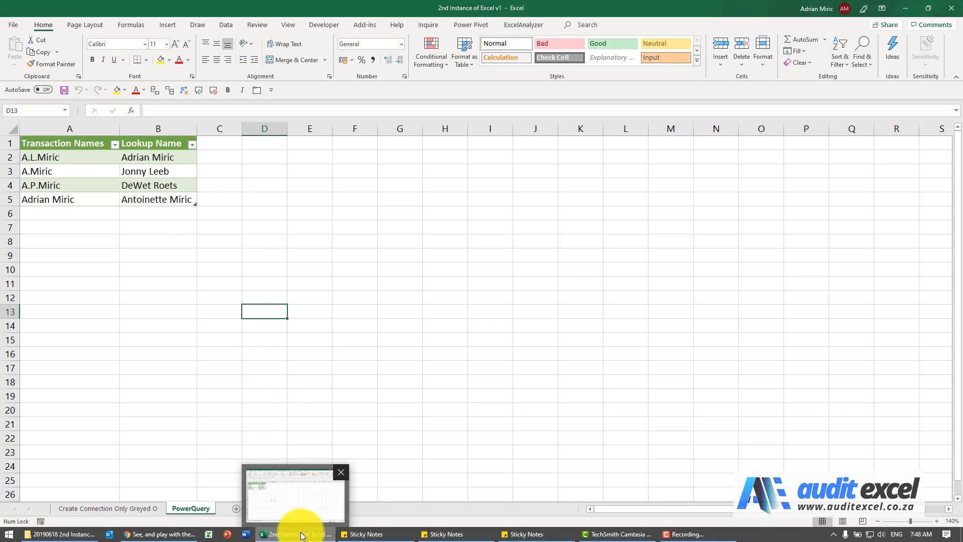
Step: Start a separate second instance of Excel and open the locked PERSONAL.XLSB as read-only
key("alt")
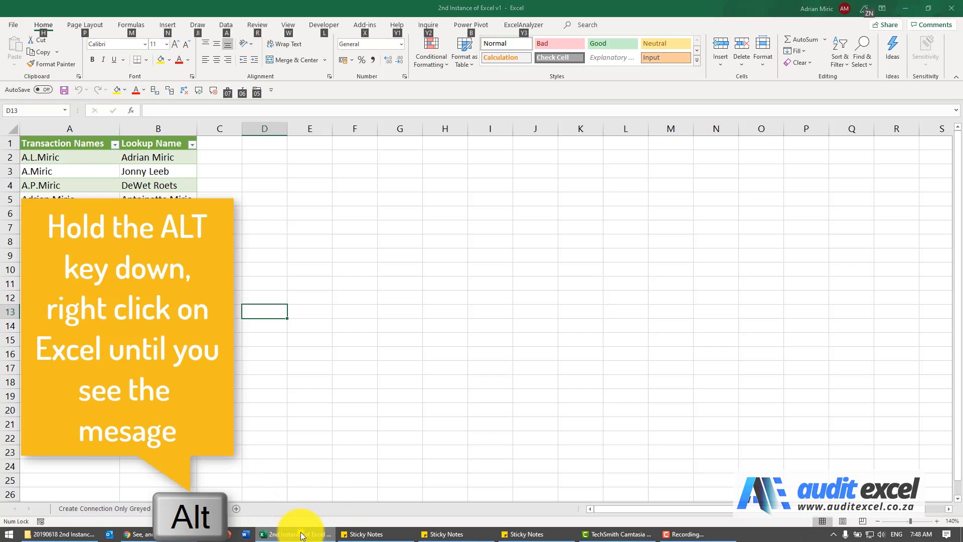
right_click(301, 536, "alt")
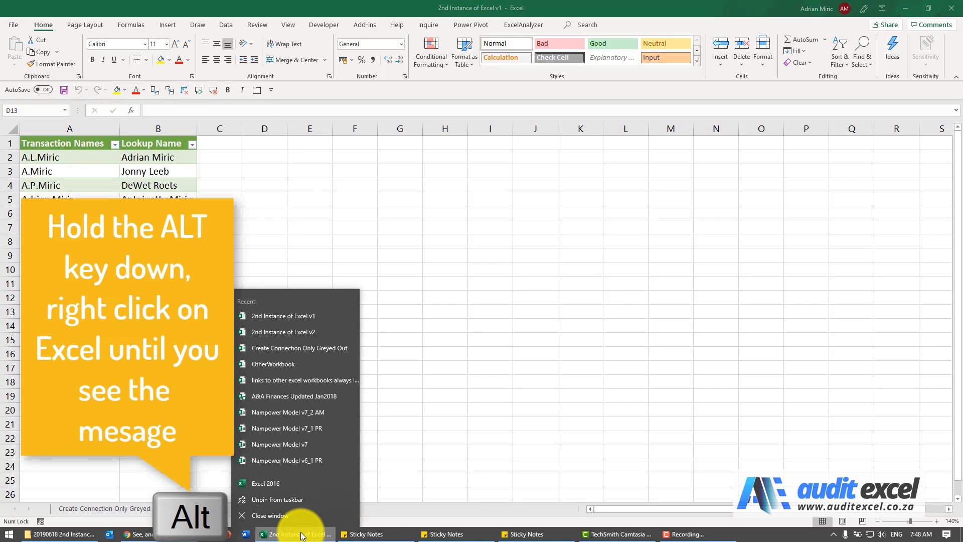
left_click(288, 486, "alt")
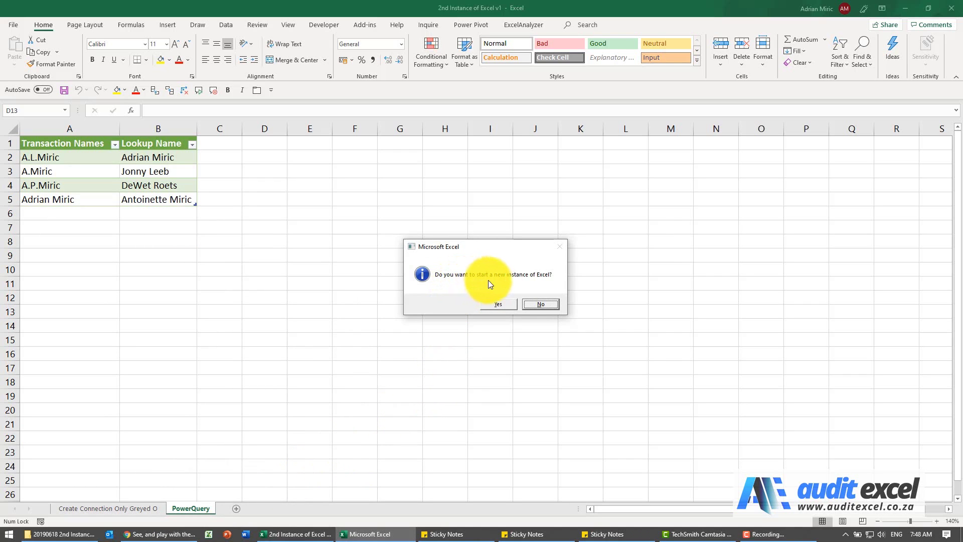
left_click(495, 302)
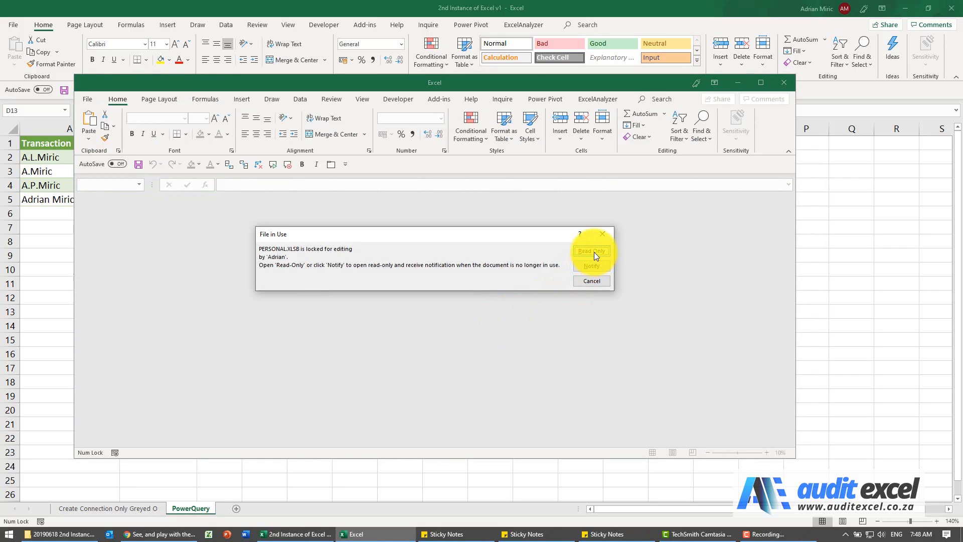
left_click(594, 251)
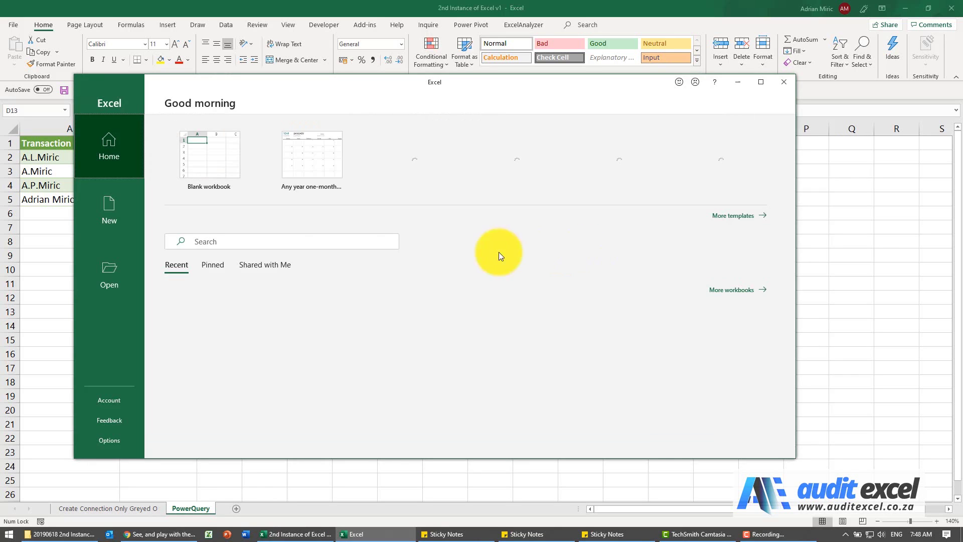
Step: In the new instance, create a blank workbook and open the recent file "2nd Instance of Excel v2"
left_click(214, 160)
left_click(91, 98)
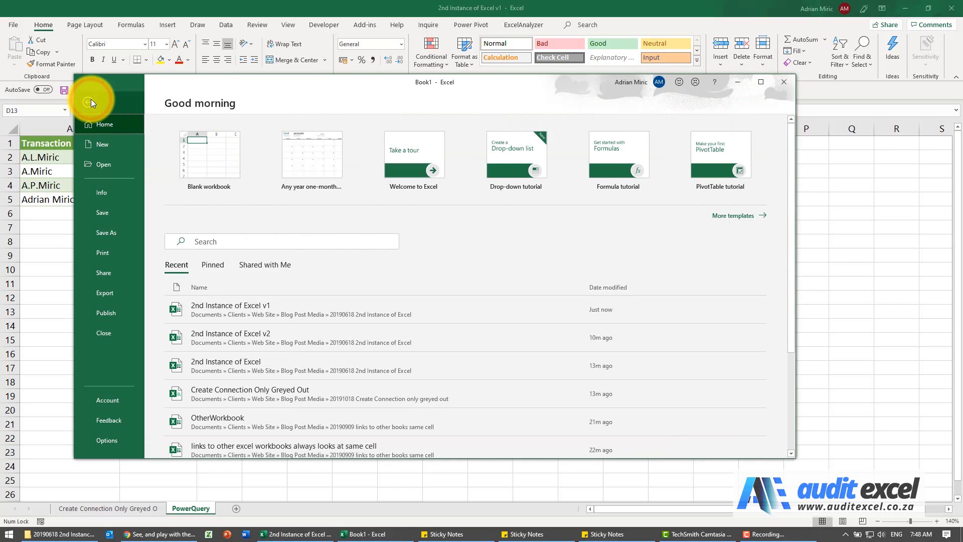
left_click(248, 334)
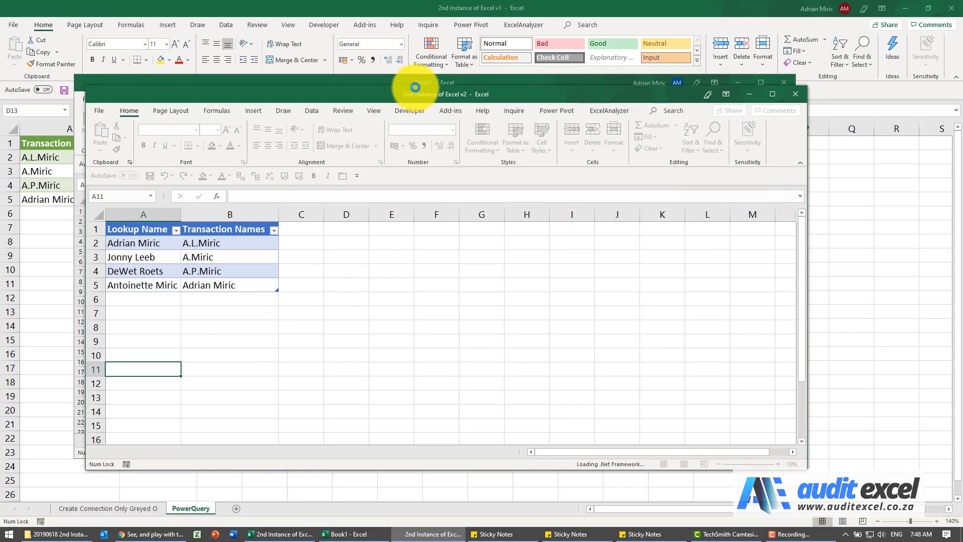
Step: Close the blank Book1 workbook and arrange the v1 and v2 workbooks side by side, with v2 on the right half
left_click(418, 82)
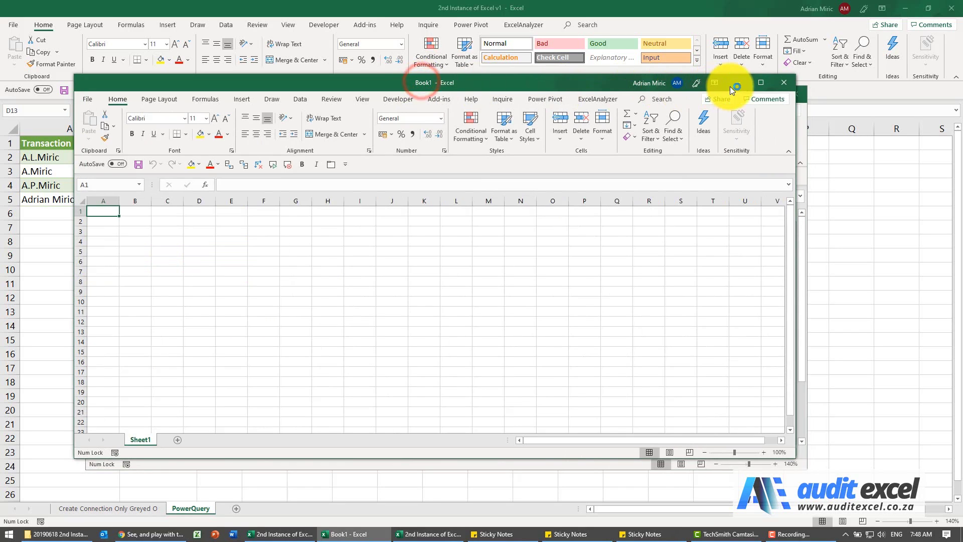
left_click(785, 82)
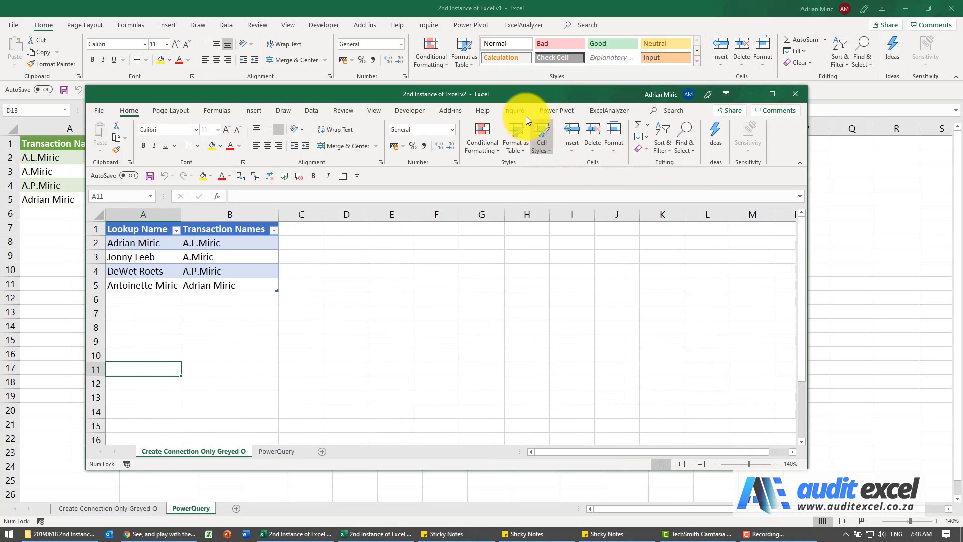
key("super+Right")
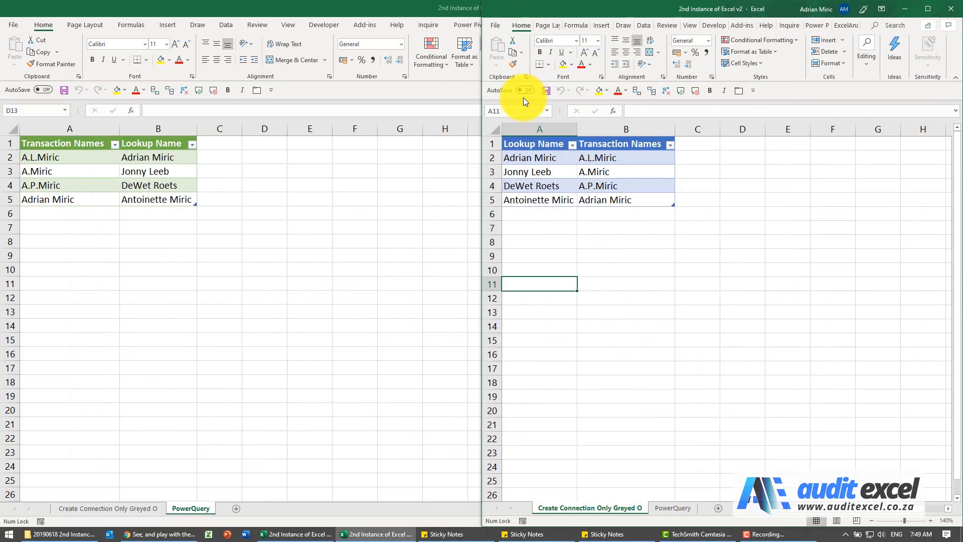
left_click(207, 155)
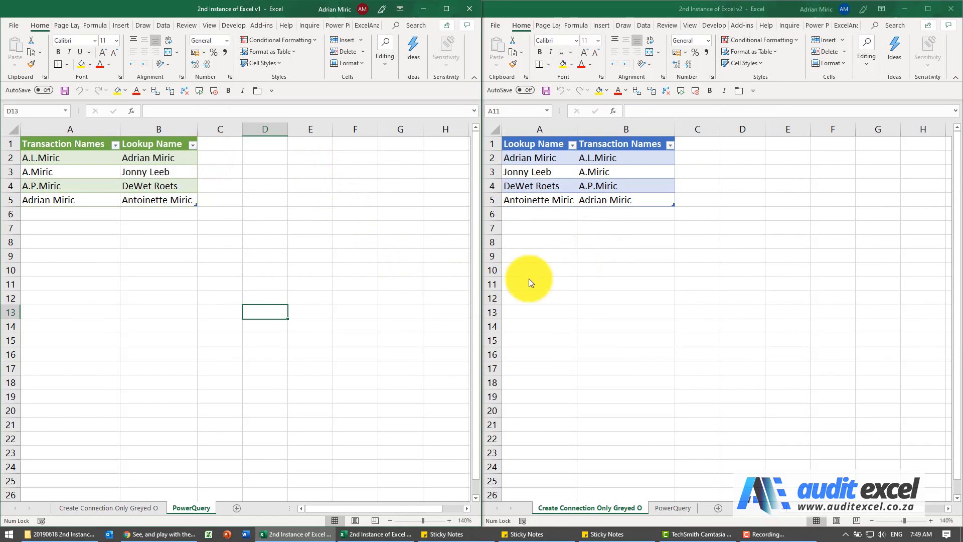
Step: Open the query behind the v1 workbook's PowerQuery sheet table in the Power Query Editor
left_click(153, 172)
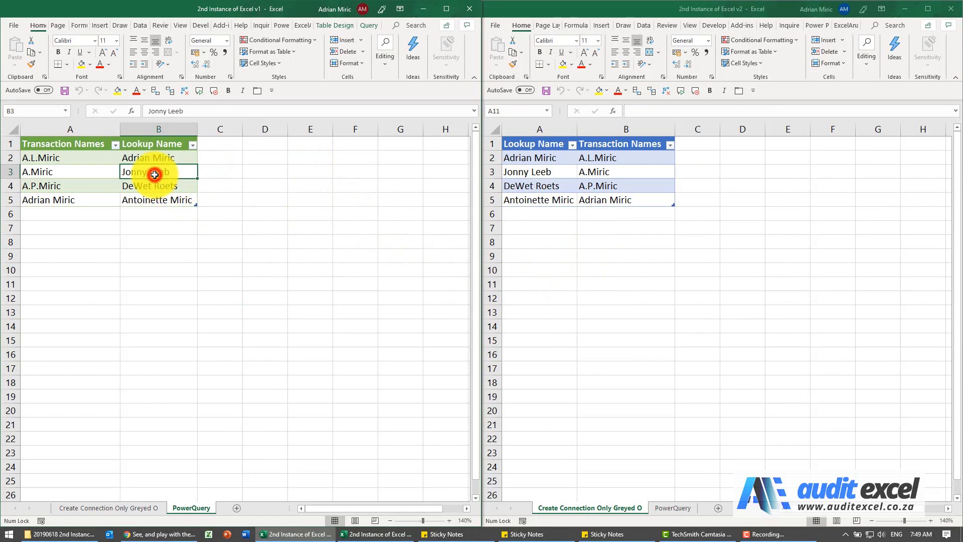
left_click(365, 25)
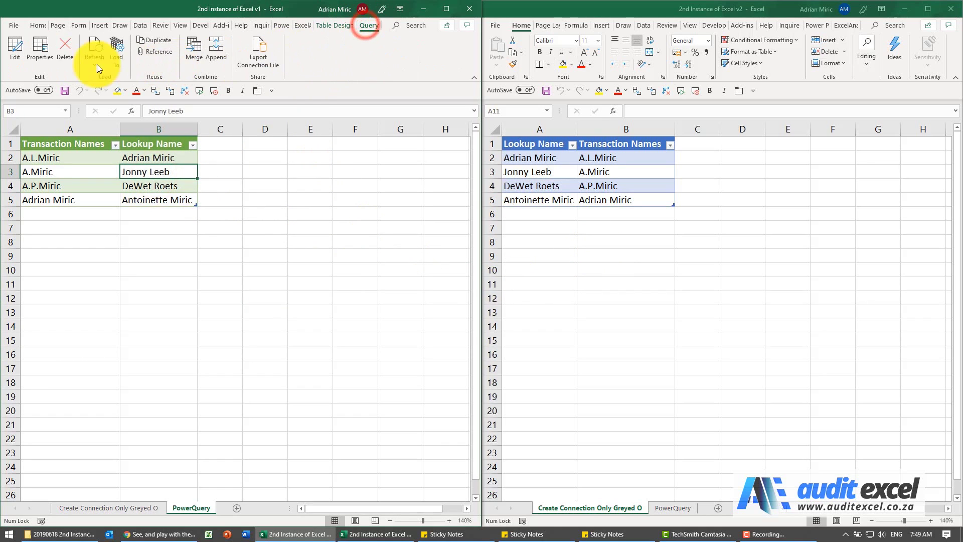
left_click(10, 50)
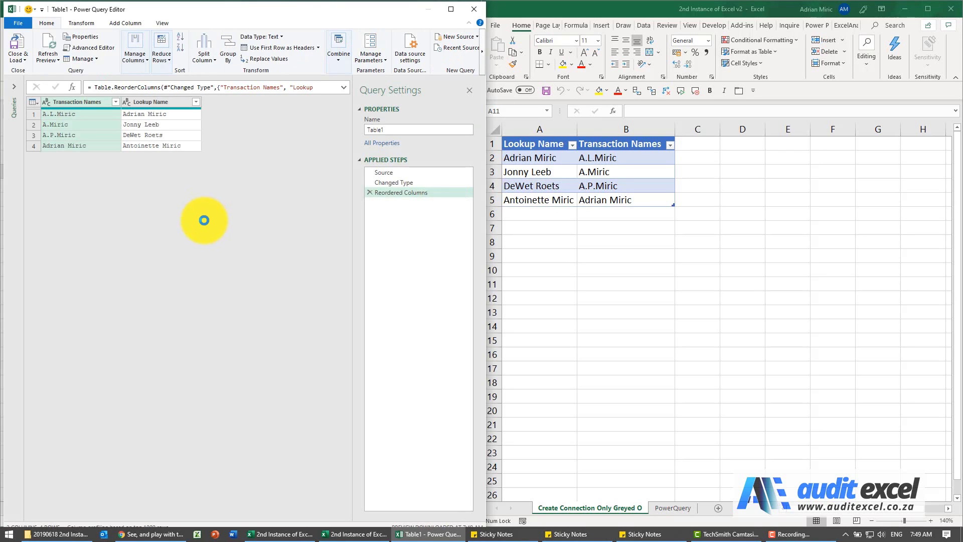
Step: Open the query behind the v2 workbook's PowerQuery sheet table for editing and place its editor beside the v1 editor
left_click(603, 237)
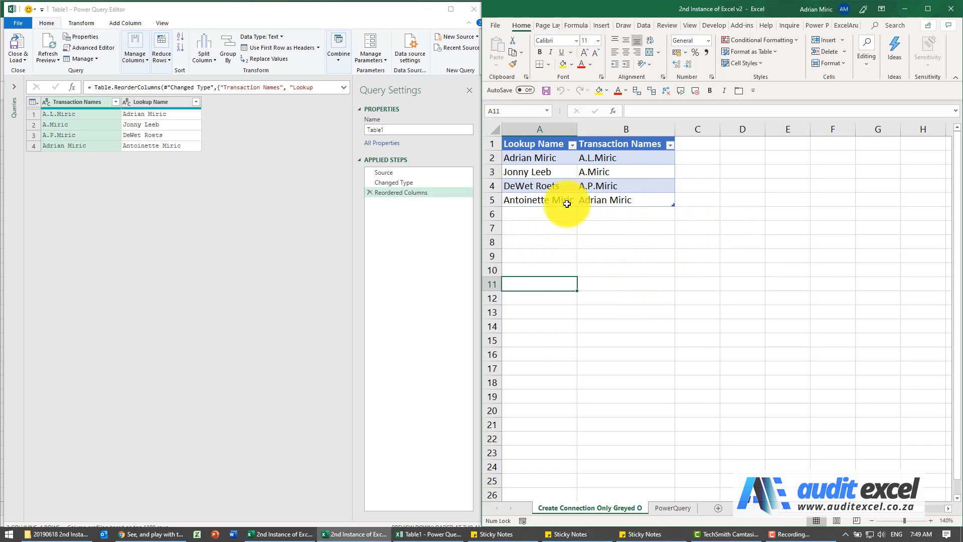
left_click(671, 506)
left_click(649, 184)
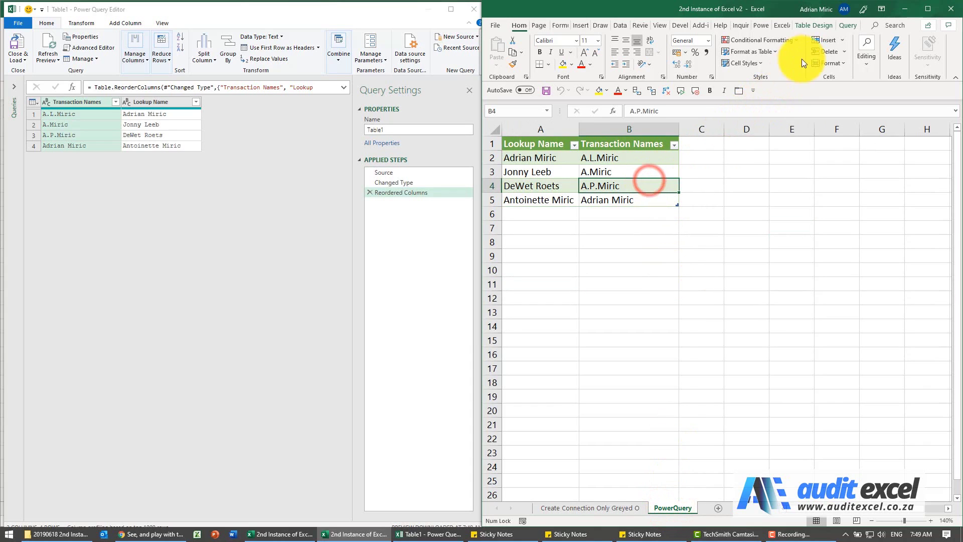
left_click(848, 26)
left_click(495, 48)
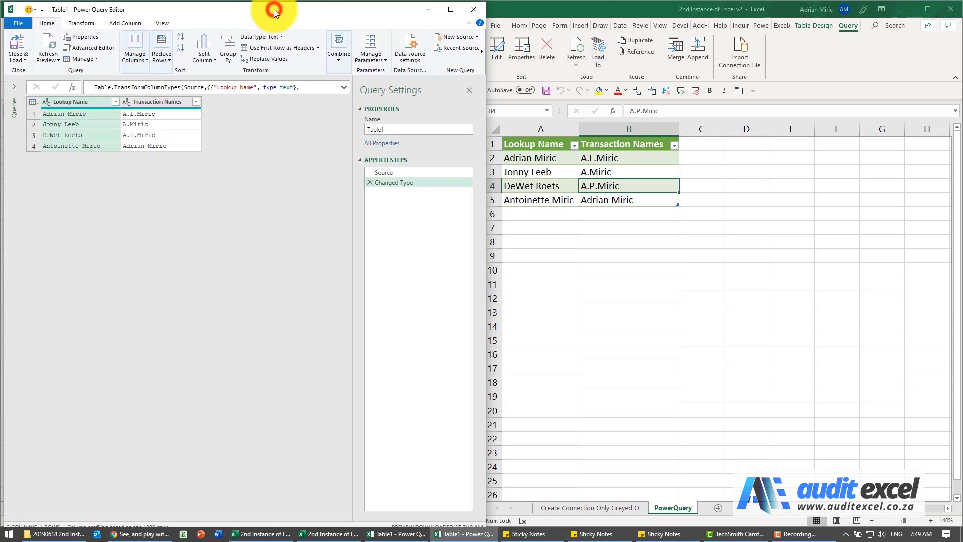
left_click_drag(275, 13, 756, 5)
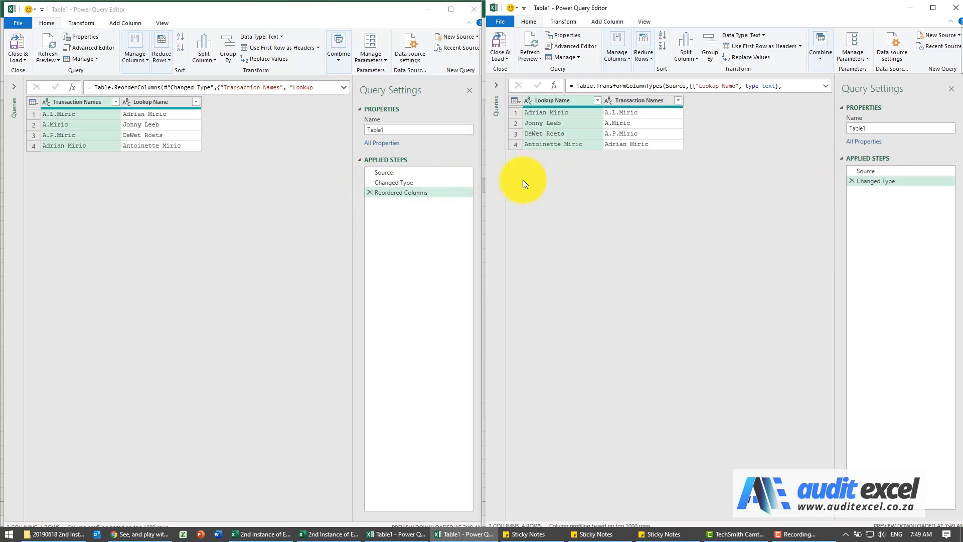
Step: Review the Source and Reordered Columns steps in the v1 query, and close both Power Query editors
left_click(411, 185)
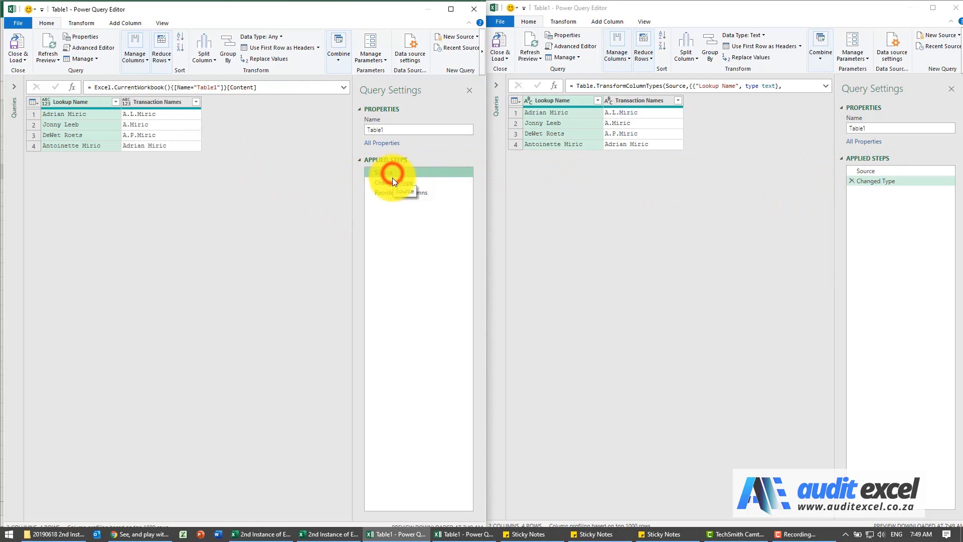
left_click(394, 192)
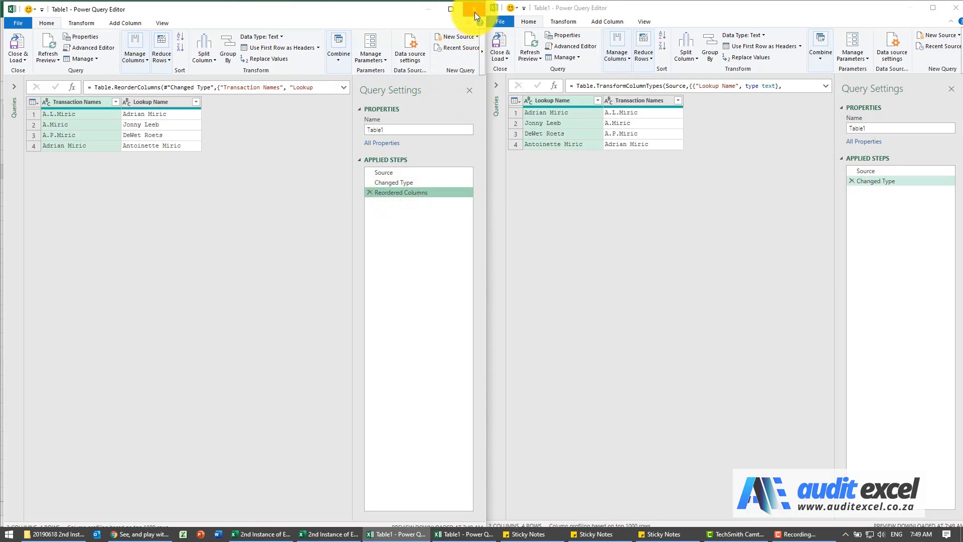
left_click(474, 10)
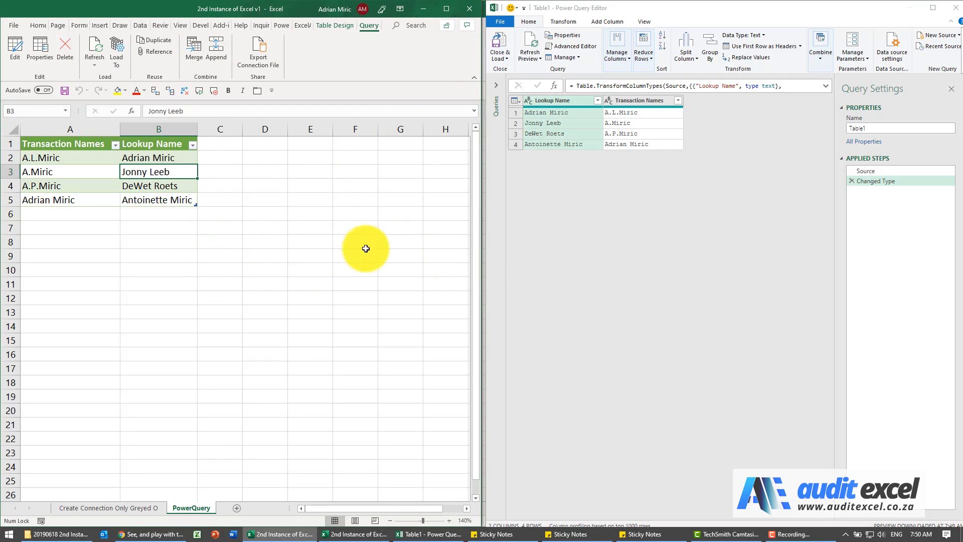
left_click(950, 8)
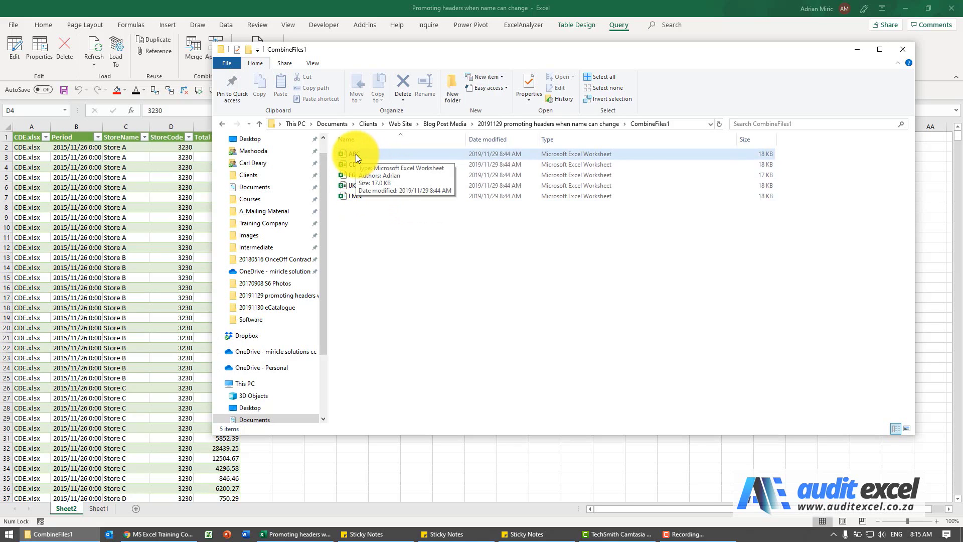
Step: Try to refresh the combined files table on Sheet2 of the "Promoting headers when name can change" workbook
left_click(134, 189)
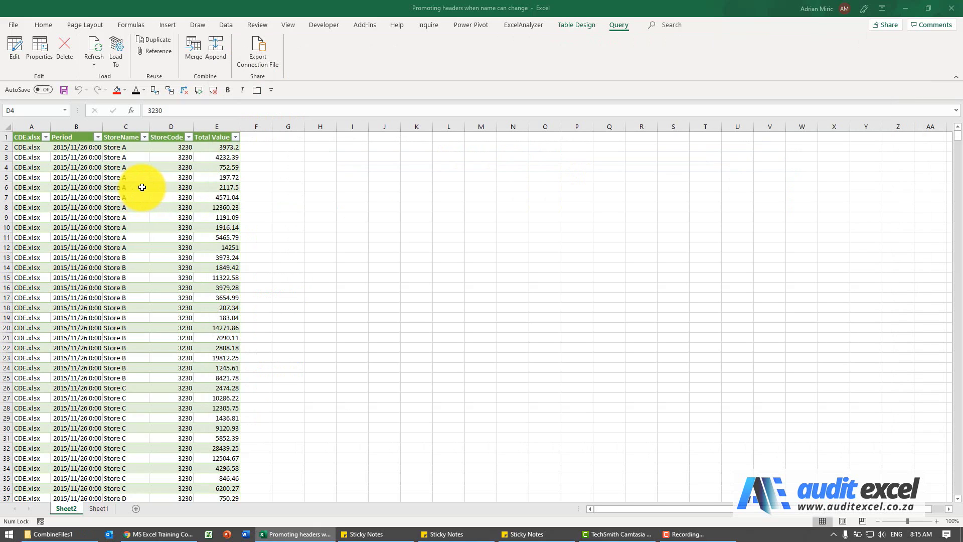
right_click(133, 189)
left_click(187, 285)
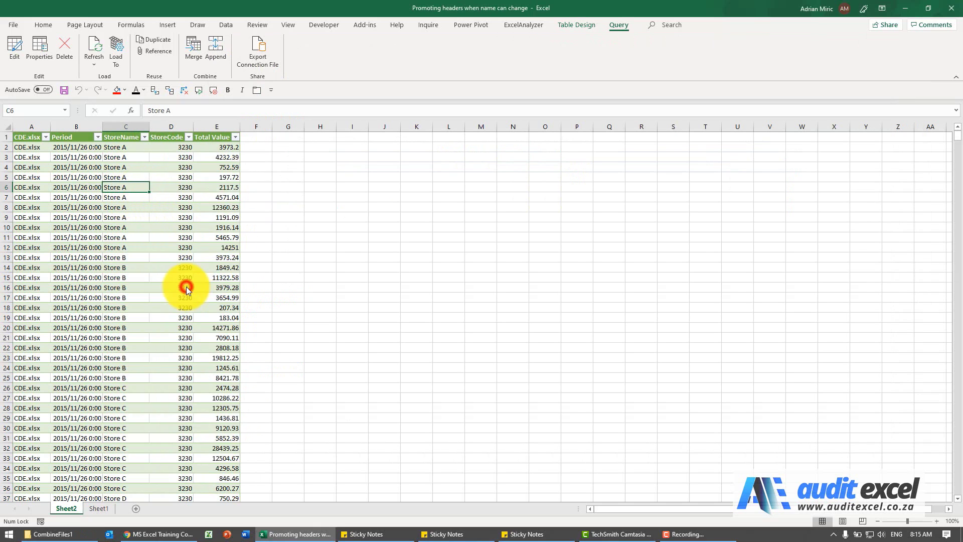
left_click(487, 295)
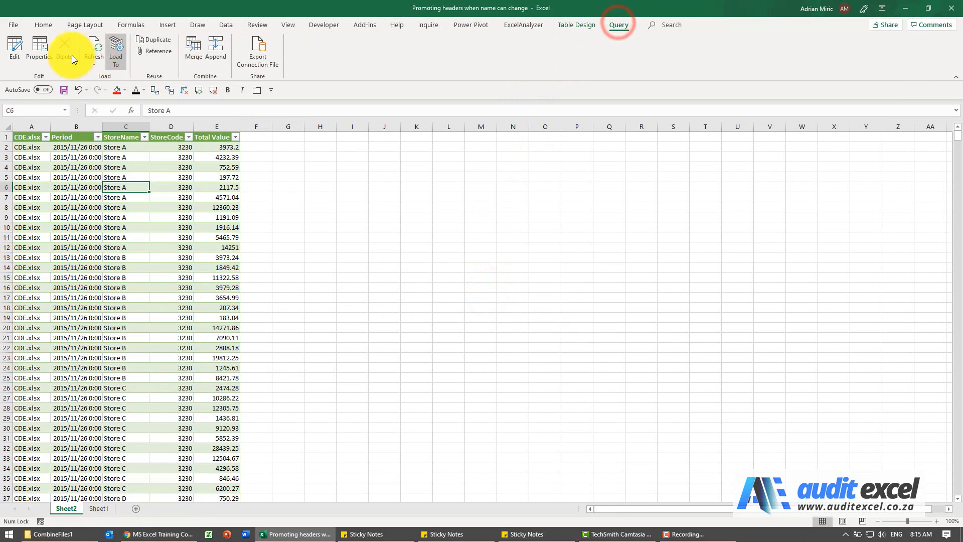
Step: Open the CombineFiles1 query for editing and examine its Promoted Headers and Changed Type1 steps for the error's cause
left_click(15, 45)
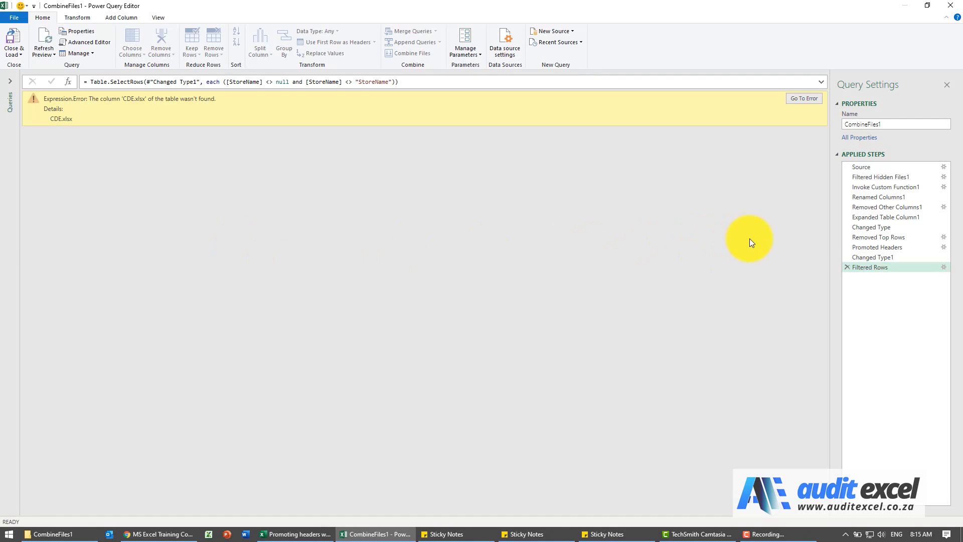
left_click(864, 247)
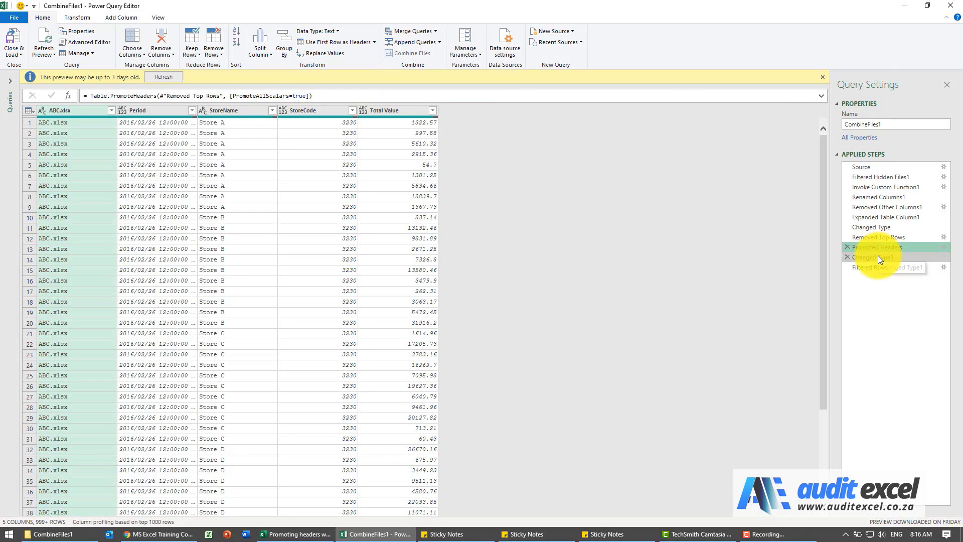
left_click(877, 256)
left_click(877, 248)
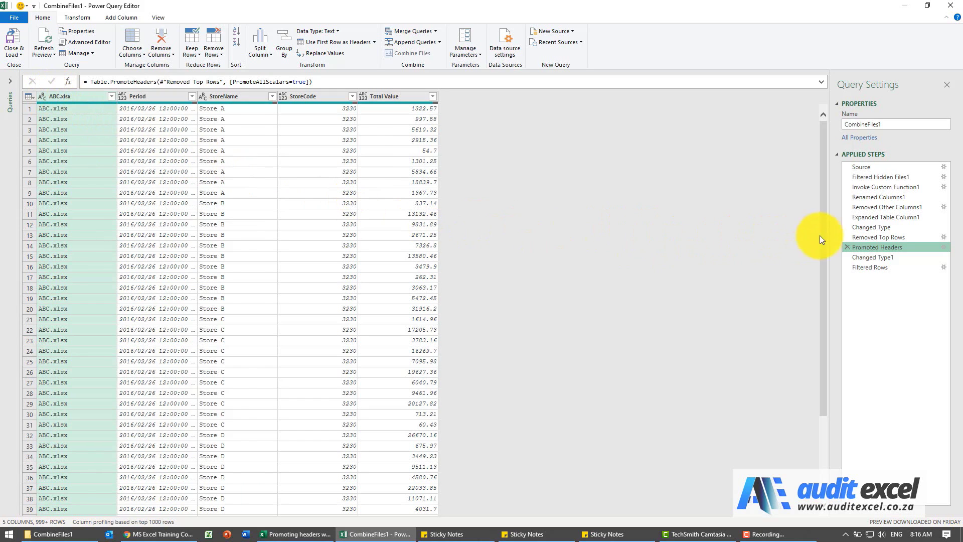
Step: Insert a conditional column step directly after the Removed Top Rows step of the CombineFiles1 query
left_click(871, 237)
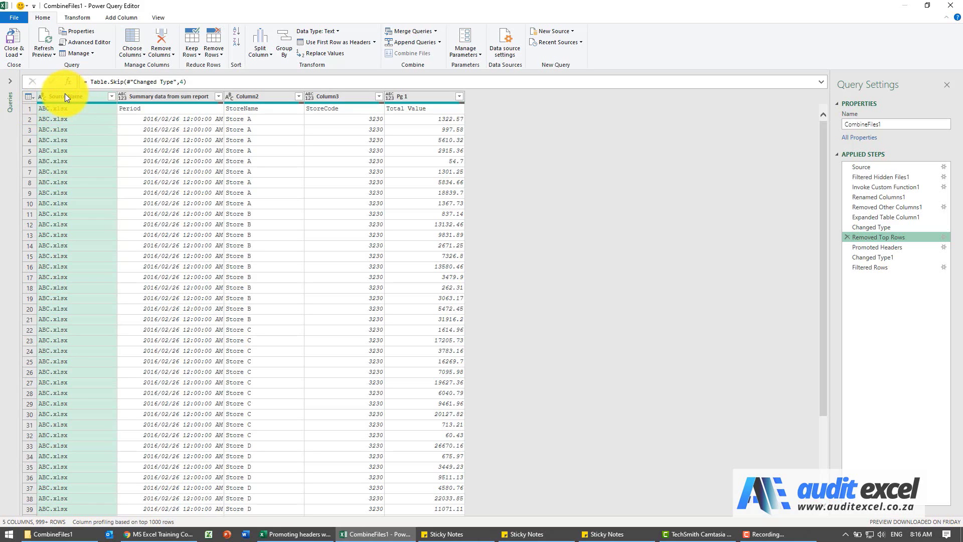
left_click(122, 17)
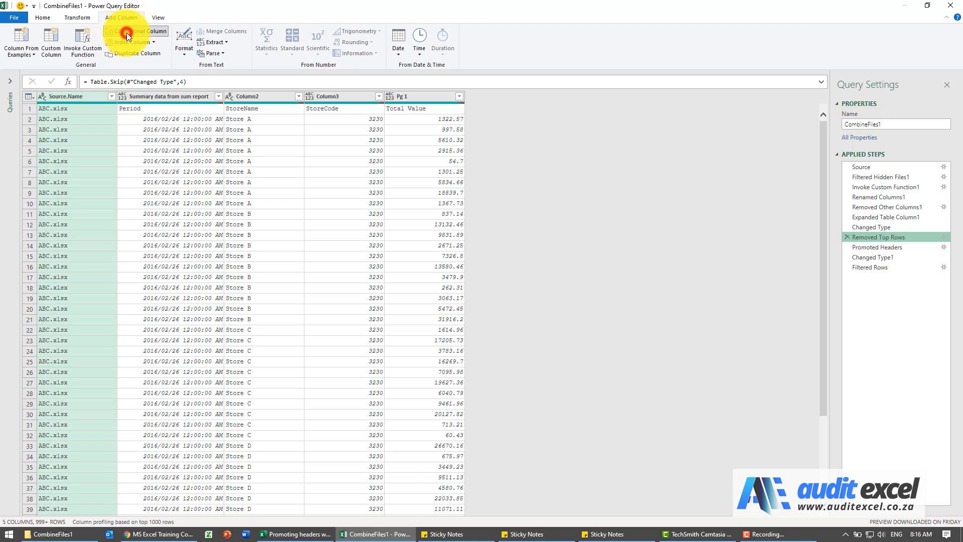
left_click(126, 32)
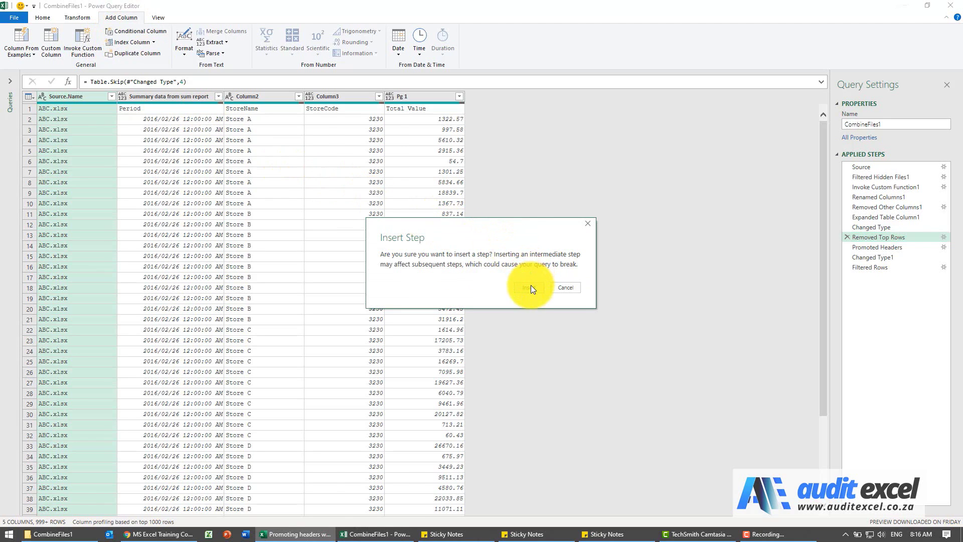
left_click(530, 287)
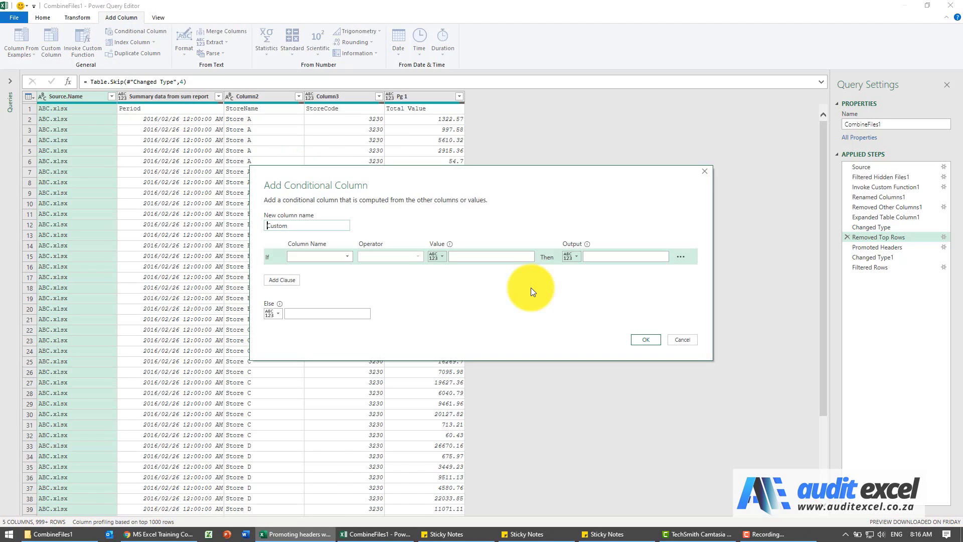
Step: Name the conditional column Source Name and have it output "Source Name" where Column2 equals StoreName
double_click(281, 226)
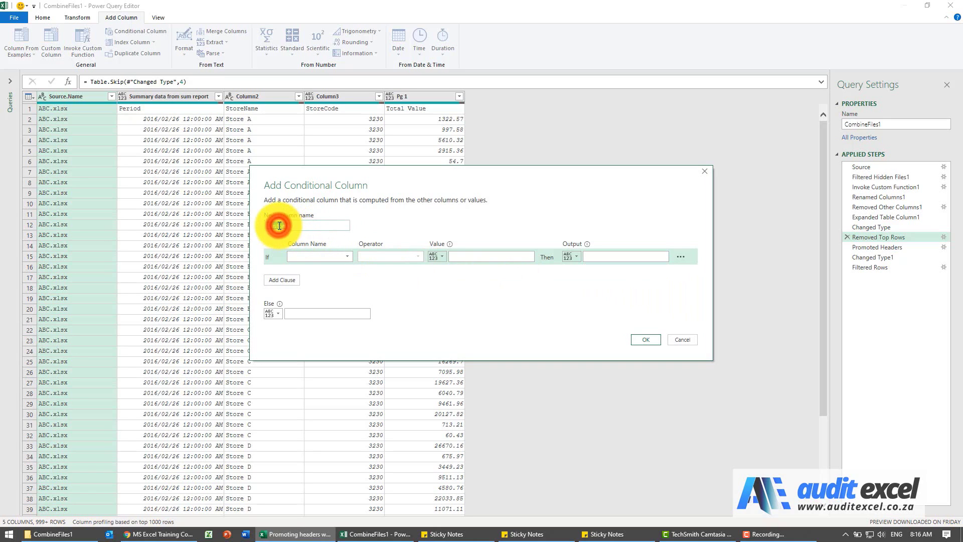
type("Source Name")
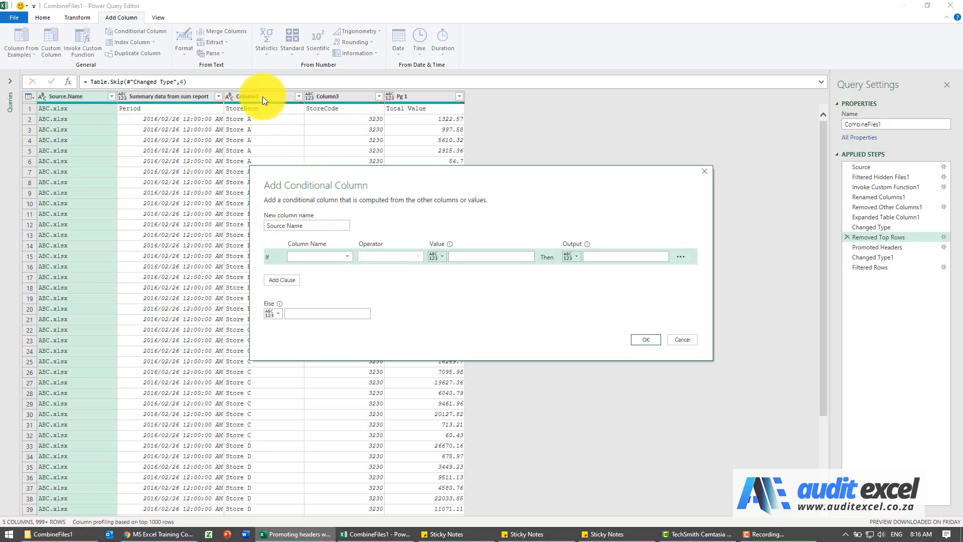
left_click(349, 254)
left_click(324, 288)
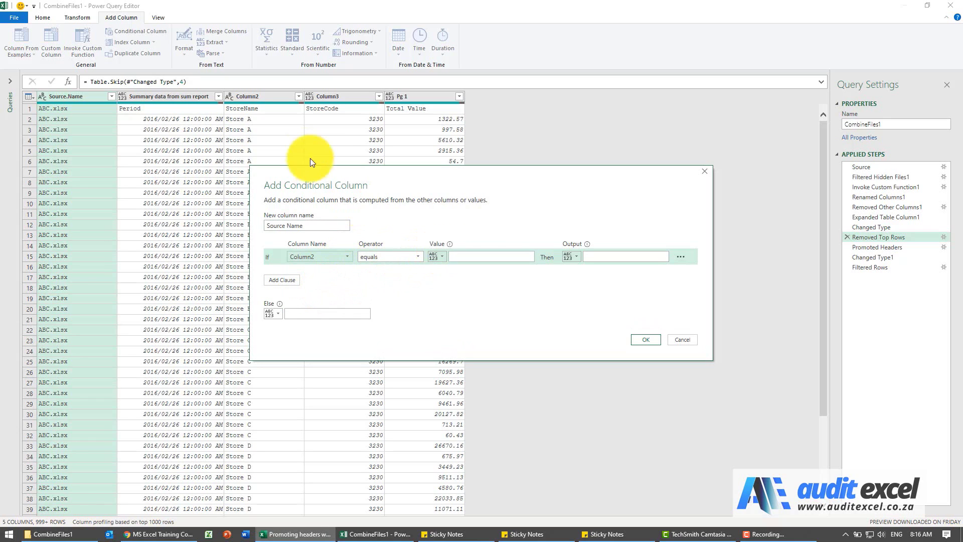
left_click(459, 256)
type("StoreName")
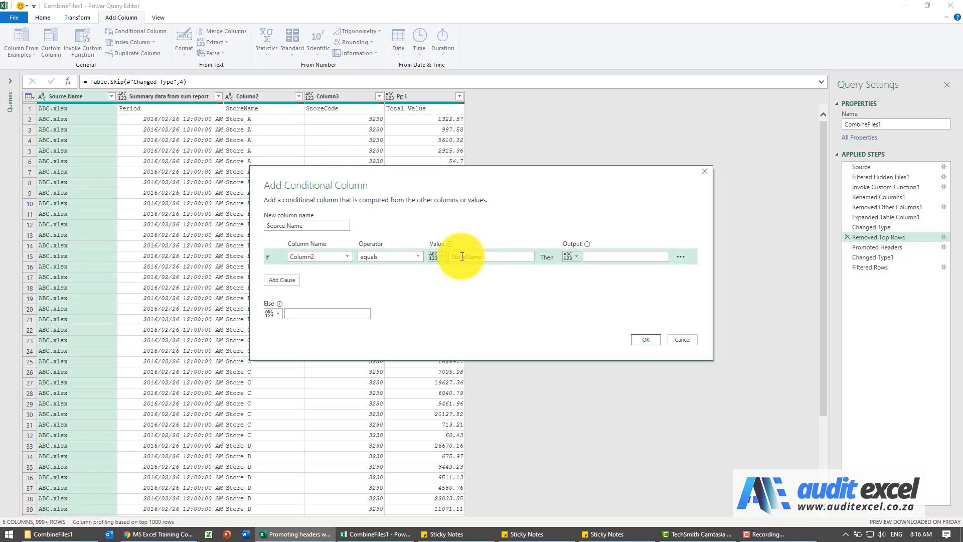
left_click(605, 256)
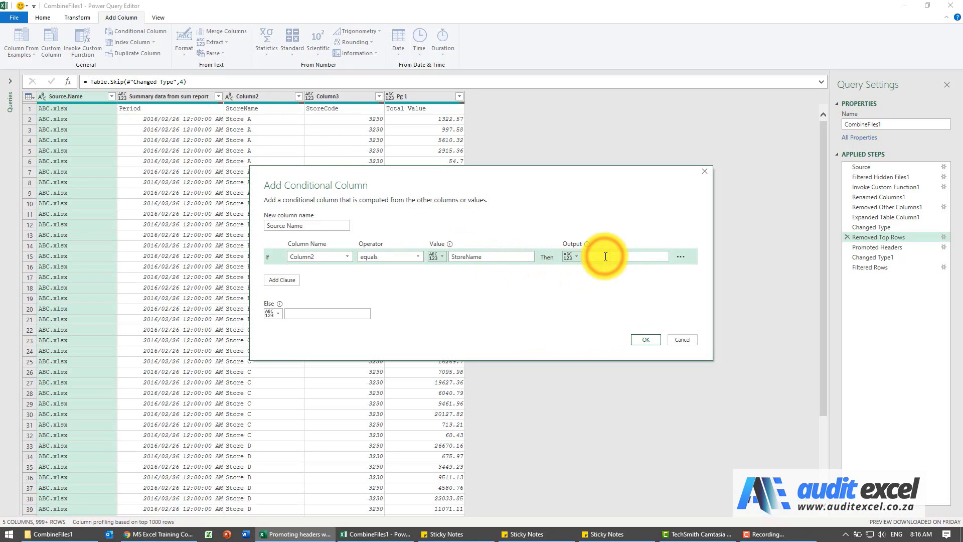
type("Source Name")
Step: Make the conditional column return the Source.Name column's value in all other cases, and create it
left_click(278, 314)
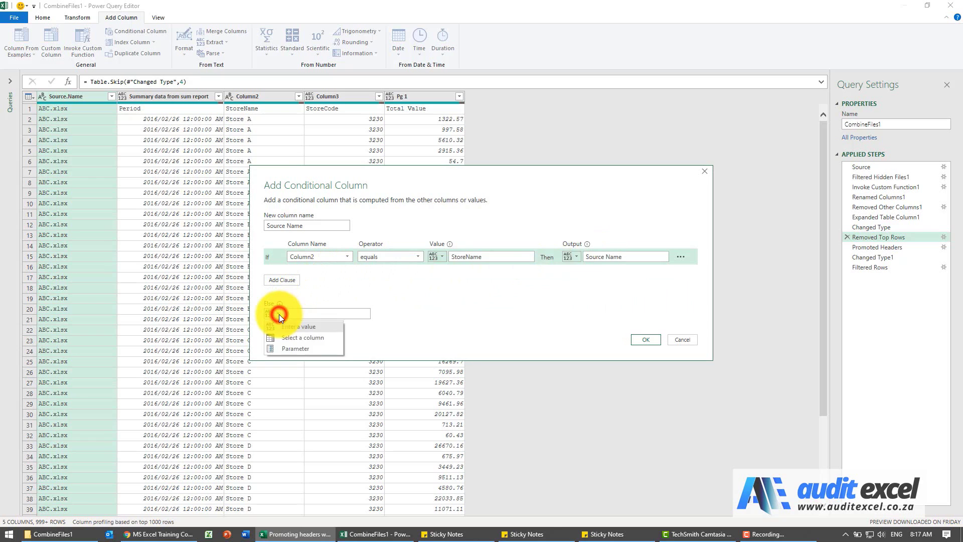
left_click(296, 338)
left_click(325, 313)
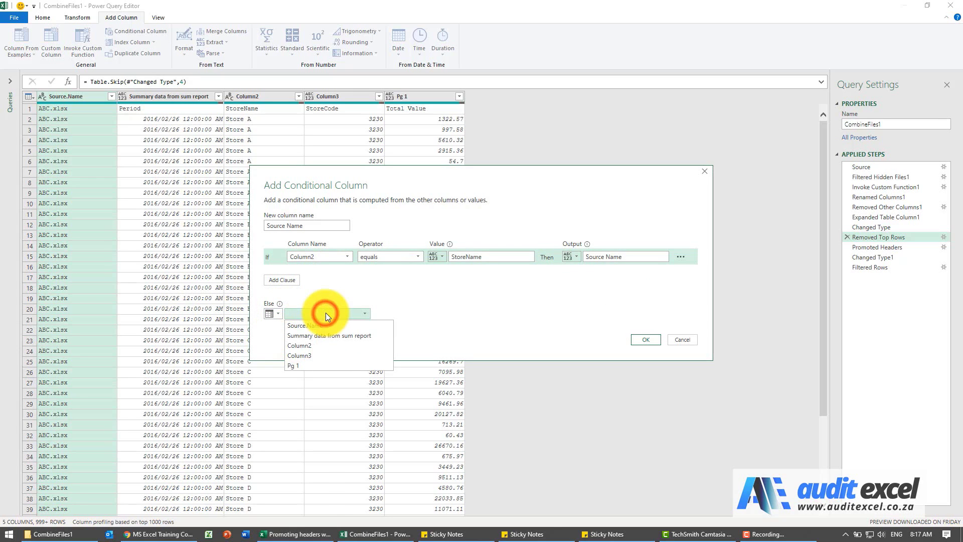
left_click(321, 324)
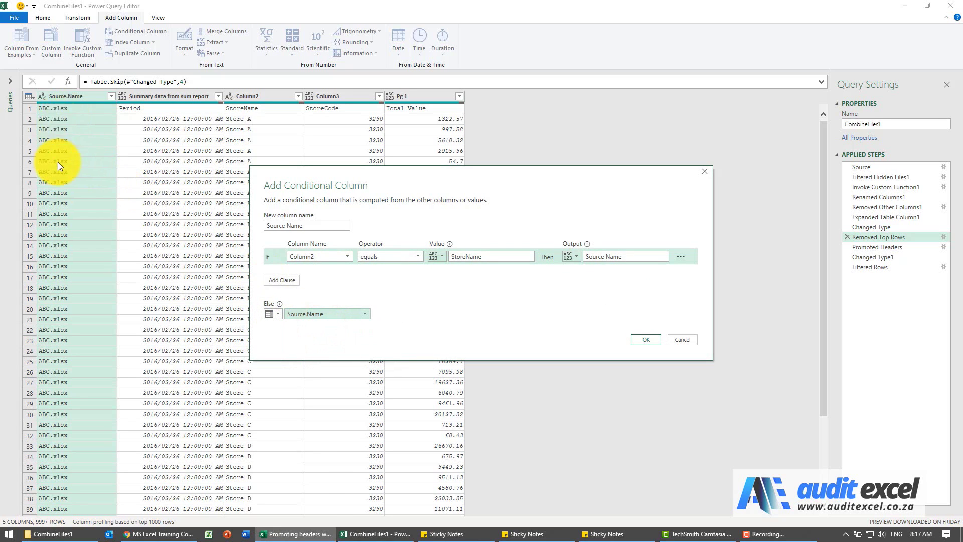
left_click(636, 340)
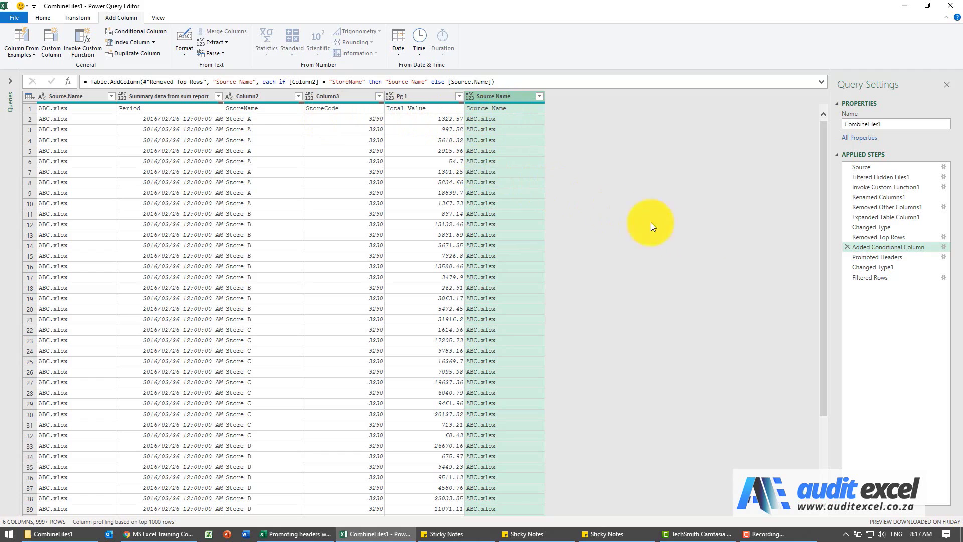
Step: Remove the ABC.xlsx column in a new step inserted directly after Promoted Headers
left_click(865, 257)
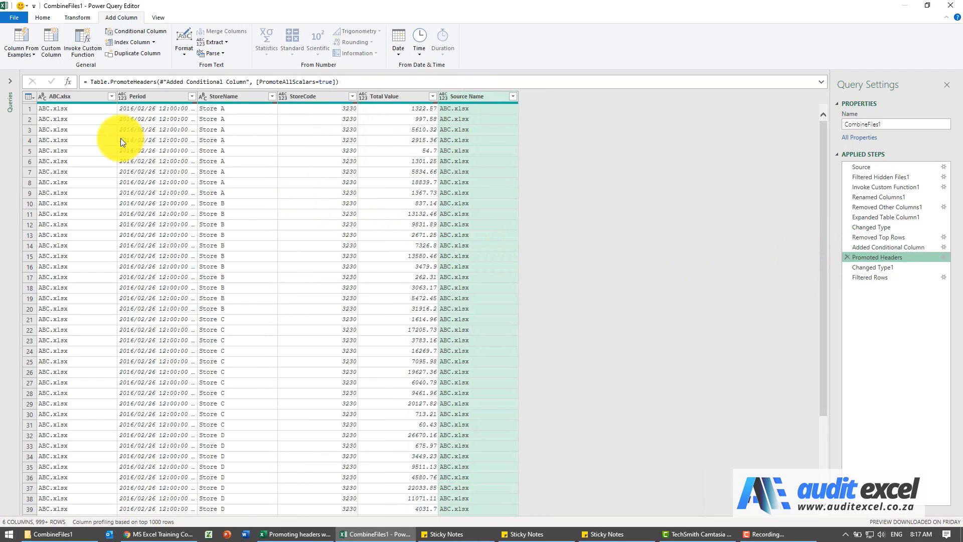
left_click(74, 98)
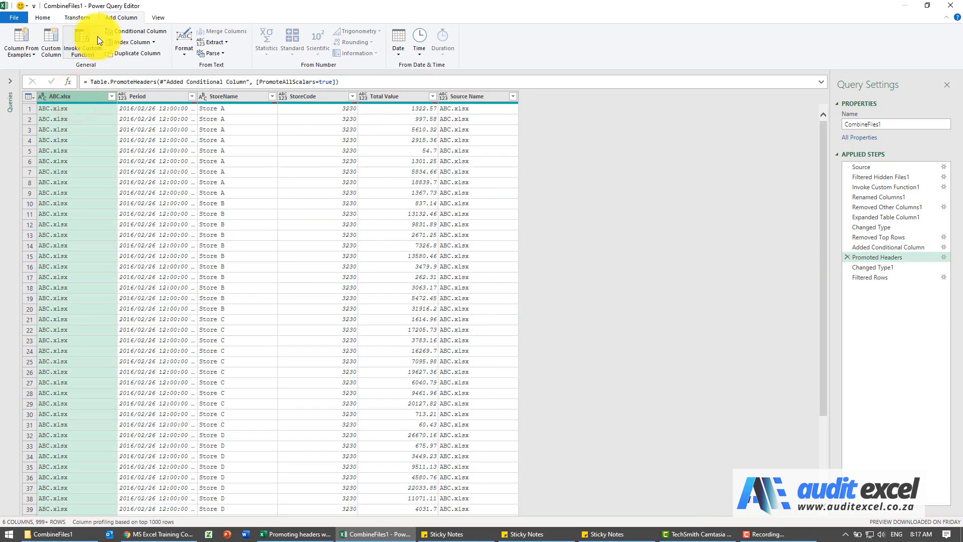
left_click(40, 16)
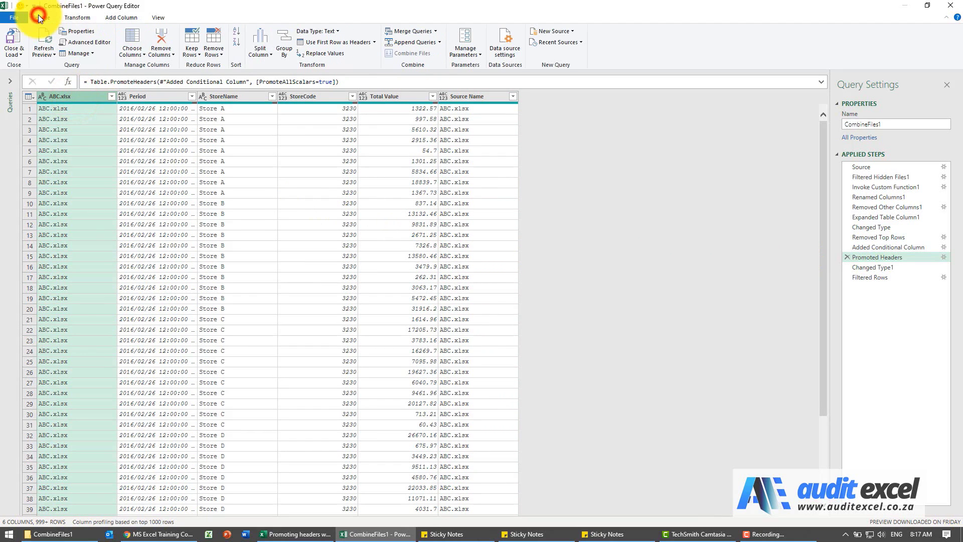
left_click(163, 35)
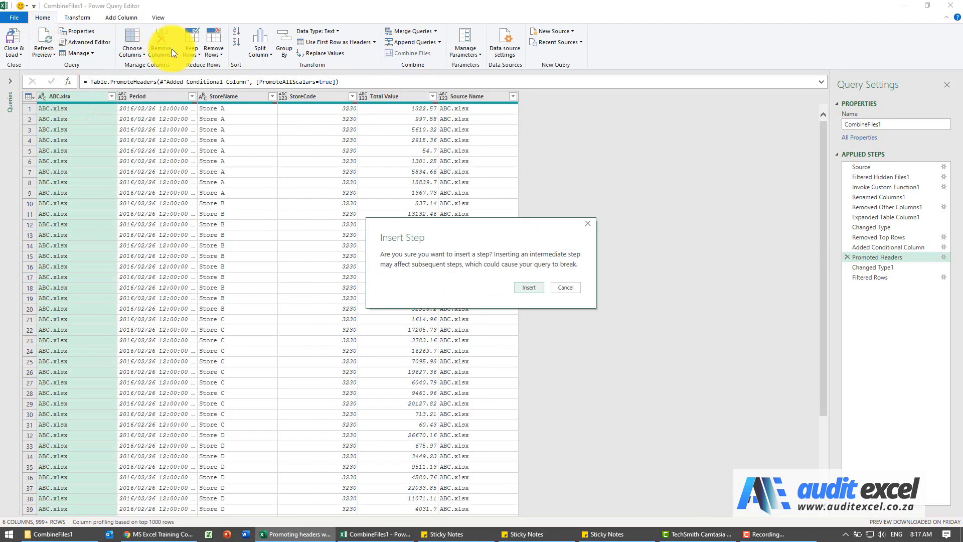
left_click(528, 284)
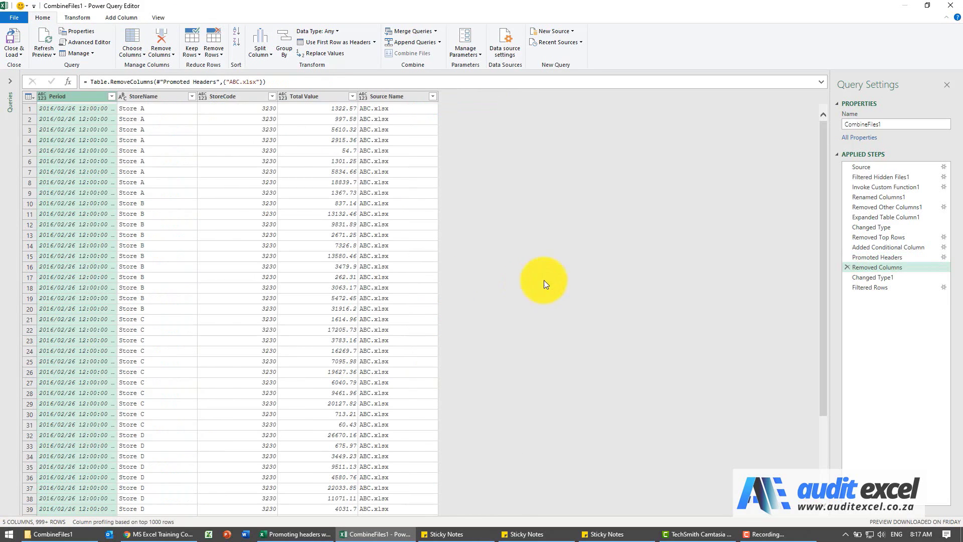
Step: Delete the Changed Type1 step from the CombineFiles1 query
left_click_drag(871, 278, 856, 277)
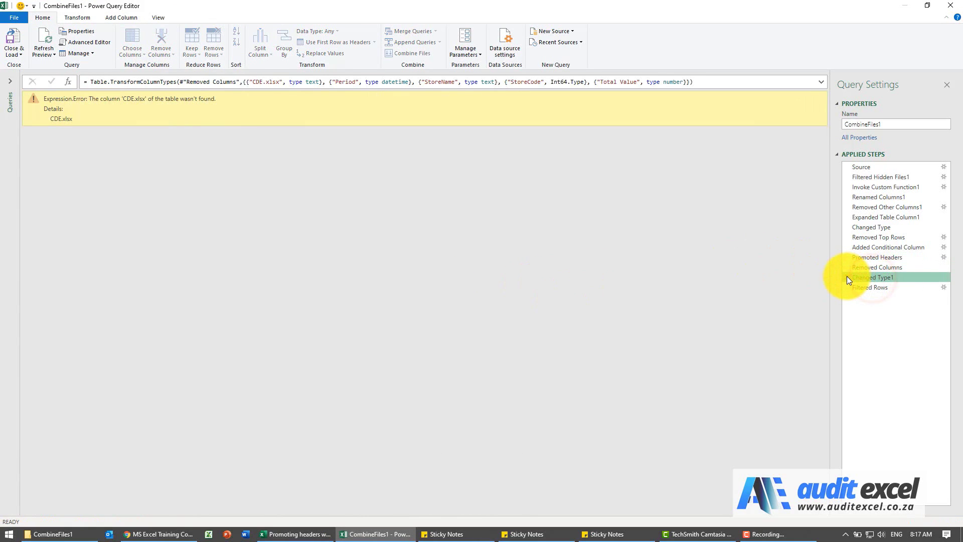
left_click(847, 277)
left_click(538, 289)
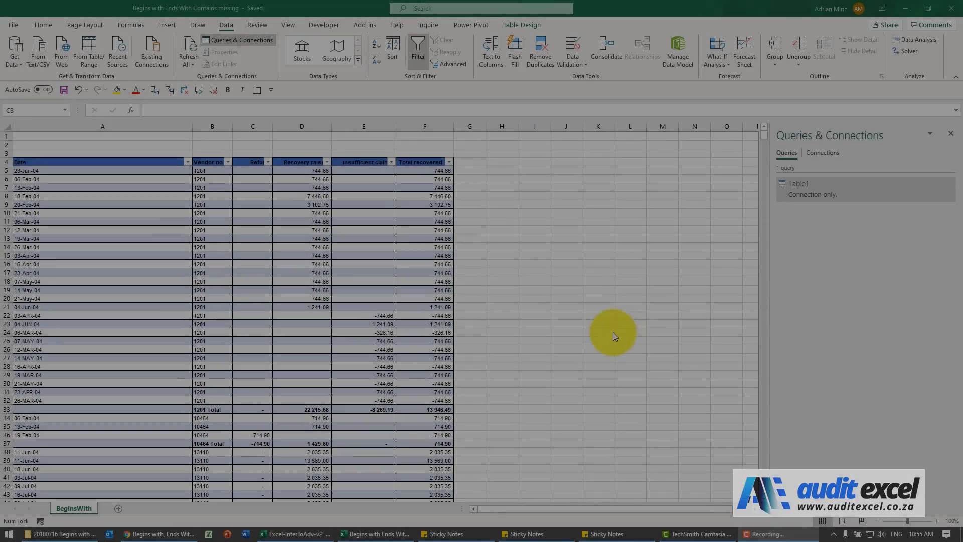
Step: Open the Table1 query of the "Begins with Ends With Contains missing" workbook for editing and inspect the Vendor no column's filter options
left_click(613, 332)
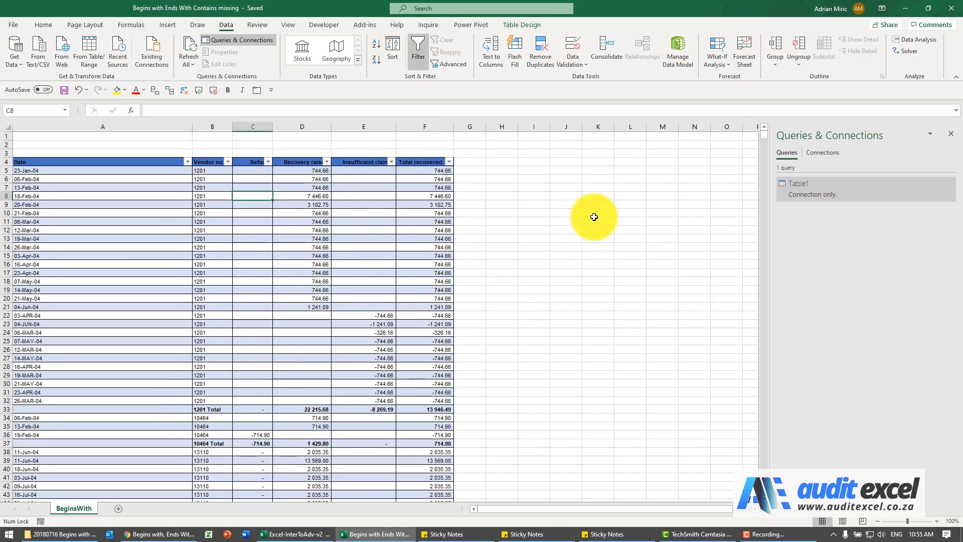
right_click(825, 190)
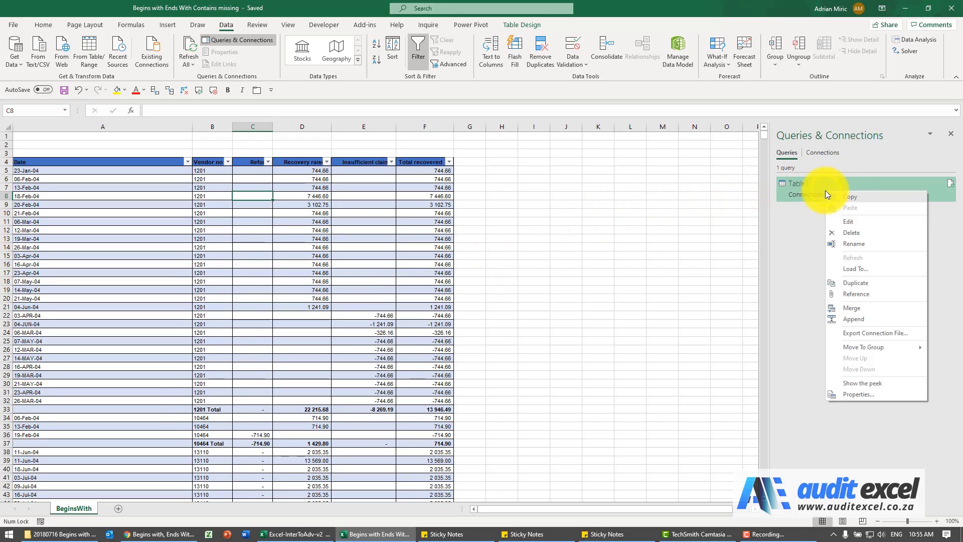
left_click(856, 218)
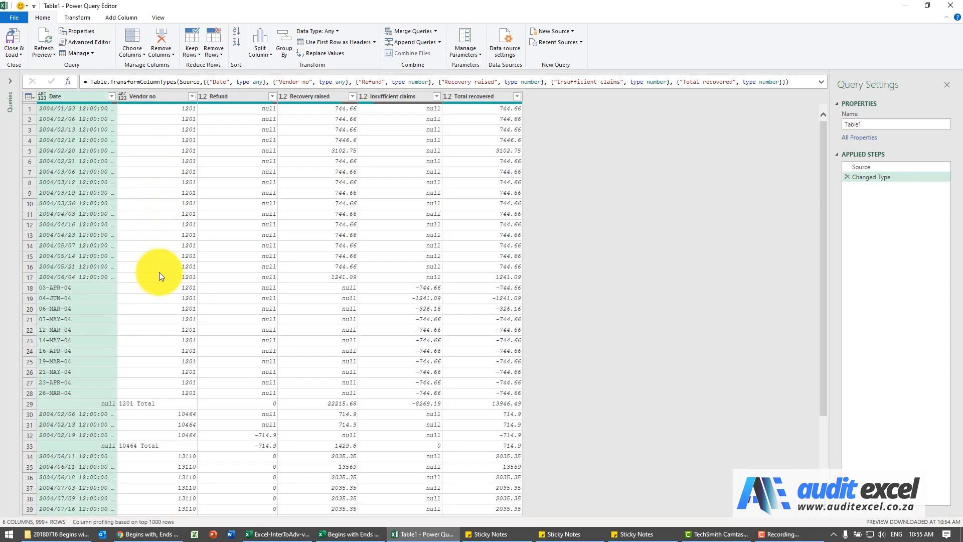
left_click(191, 97)
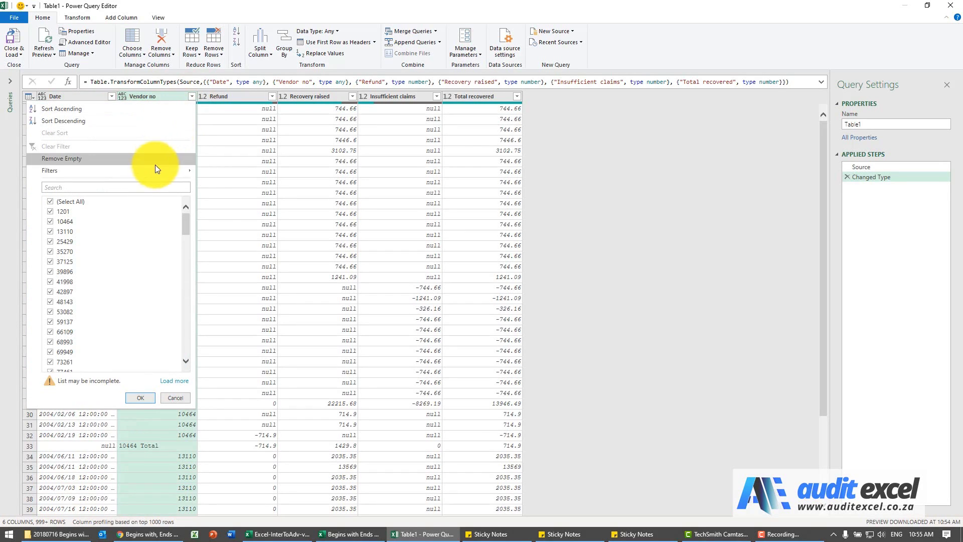
mouse_move(152, 171)
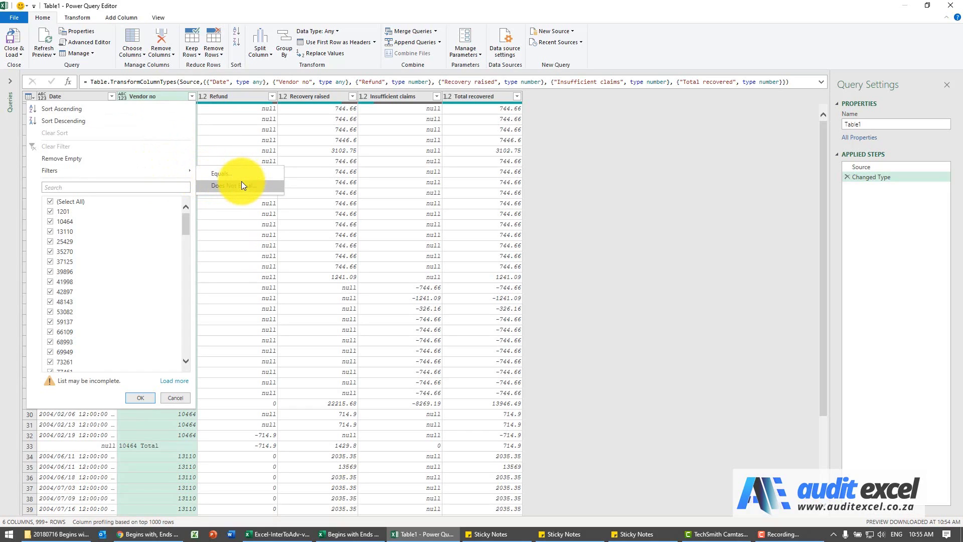
left_click(186, 173)
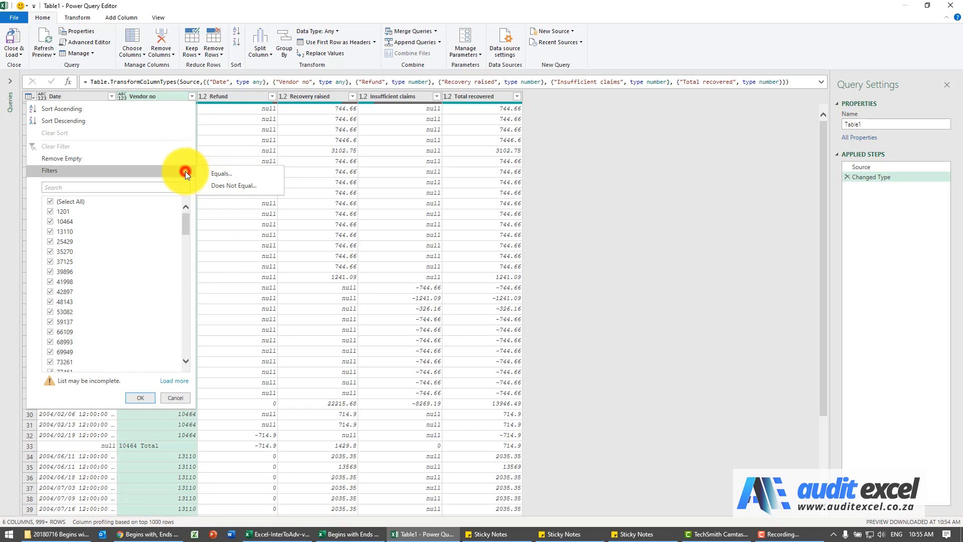
Step: Change the data type of the Vendor no column to Text
left_click(171, 96)
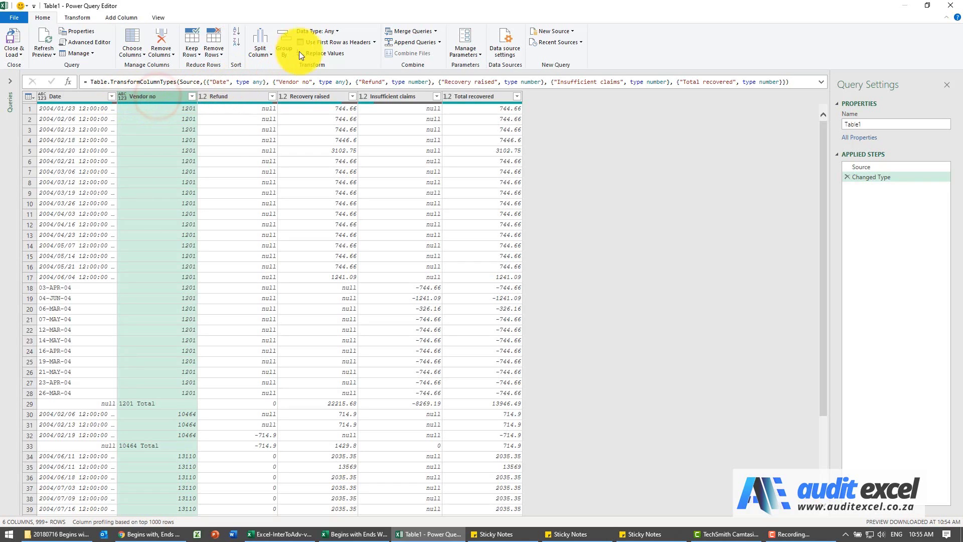
left_click(326, 31)
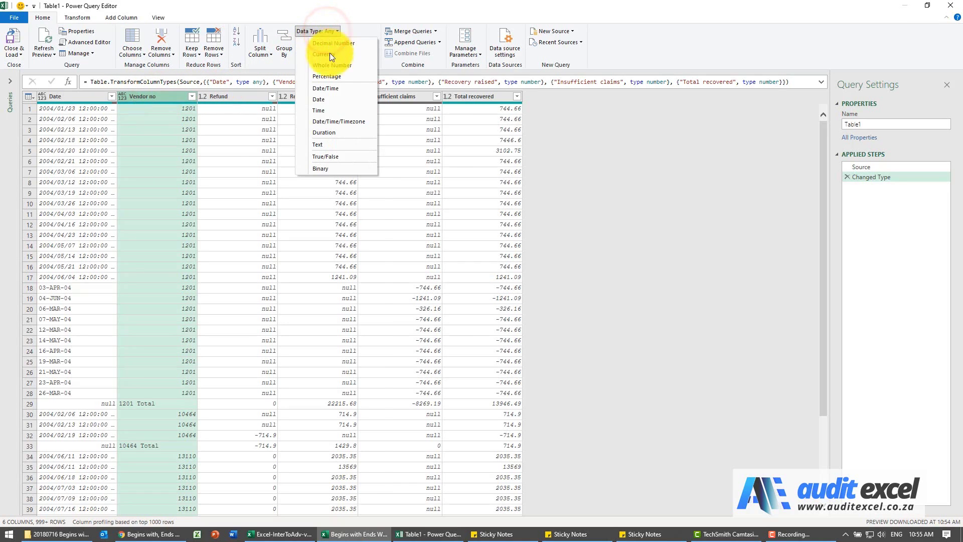
left_click(330, 143)
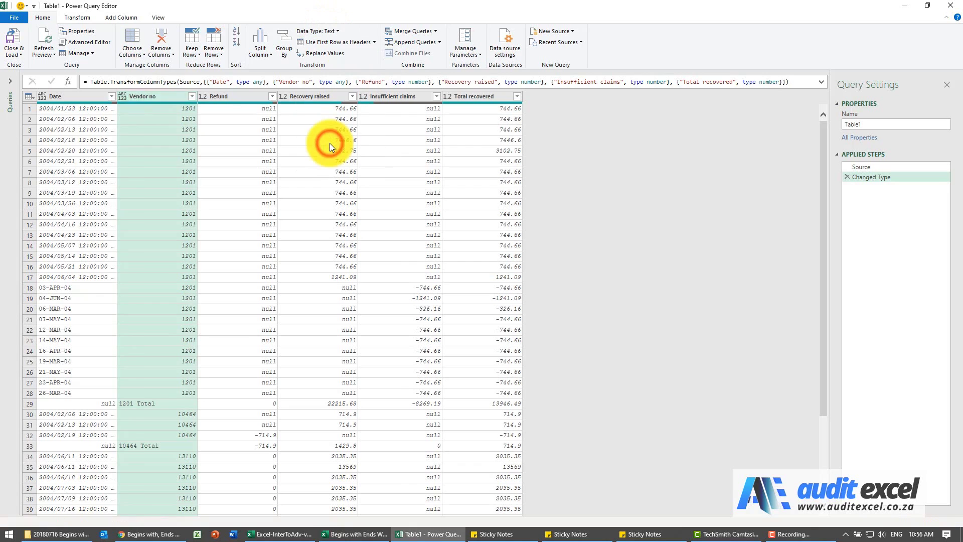
Step: Filter the Vendor no column with a text filter that keeps only rows ending with "Total"
left_click(193, 97)
mouse_move(164, 170)
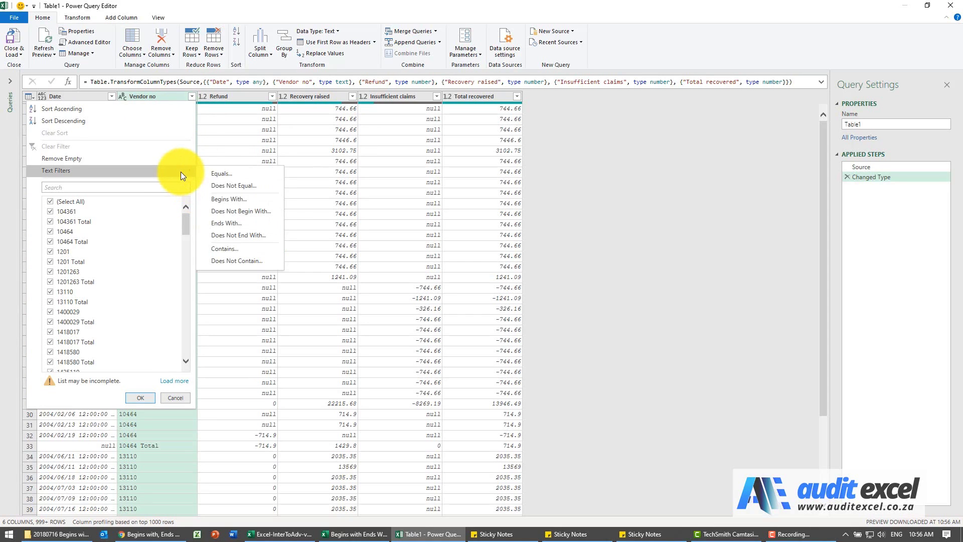
left_click(228, 222)
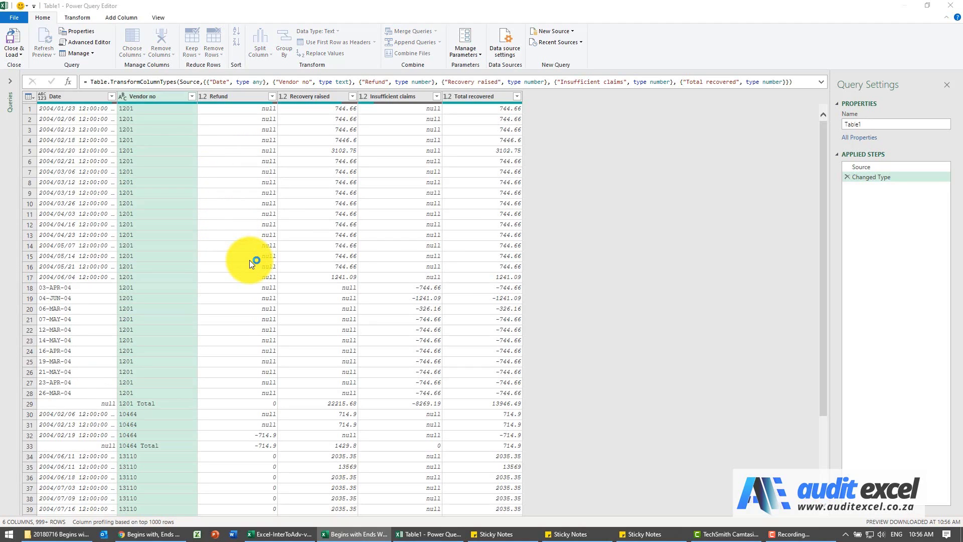
left_click(431, 267)
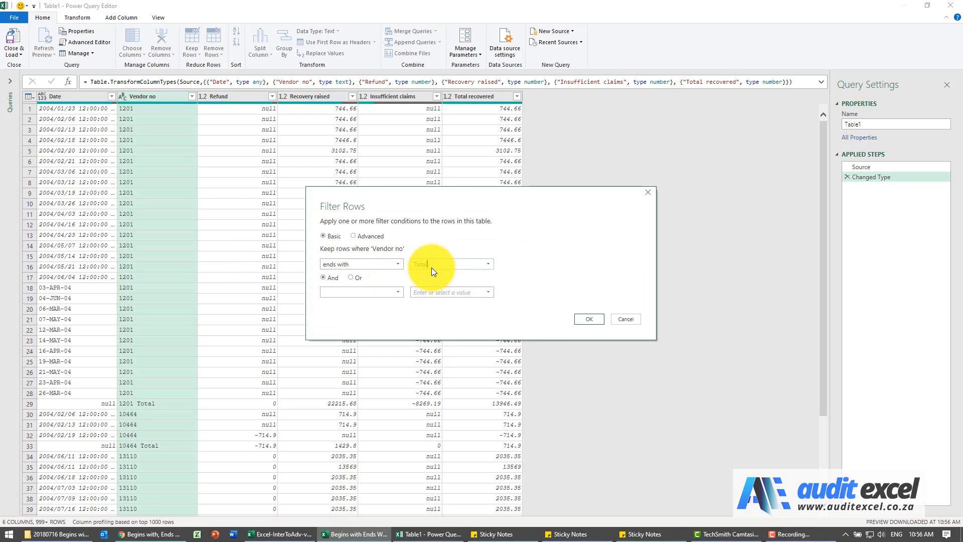
left_click(585, 320)
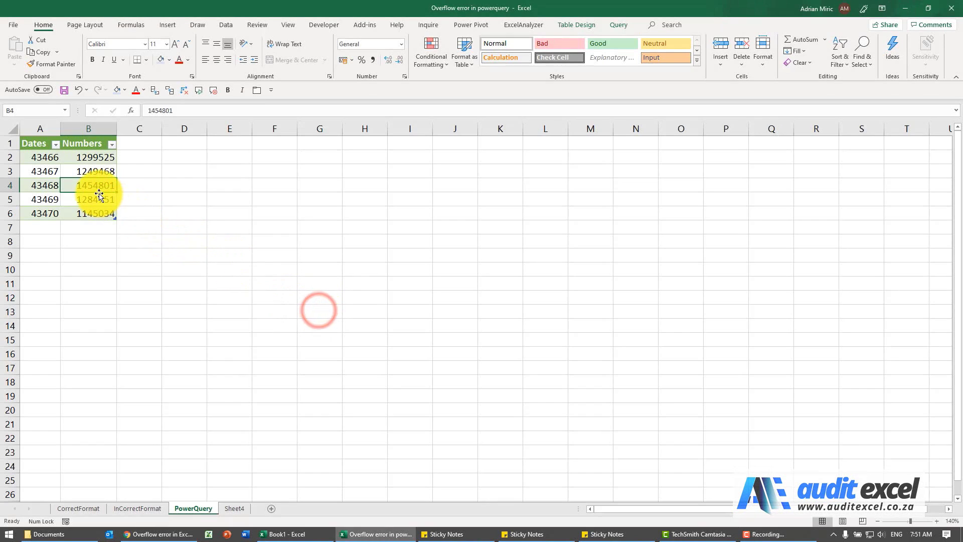
Step: Try to refresh the Dates and Numbers table on the PowerQuery sheet of the "Overflow error in powerquery" workbook
right_click(96, 186)
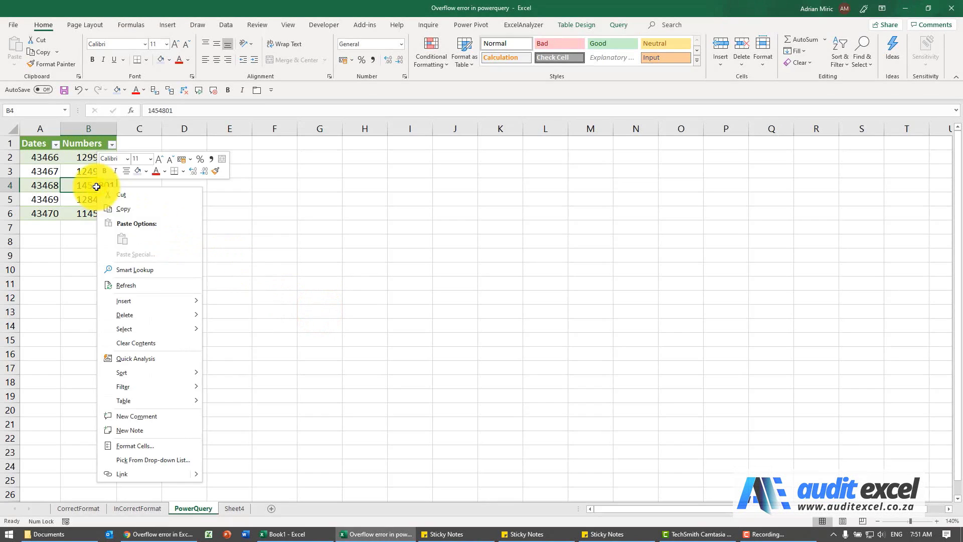
left_click(124, 284)
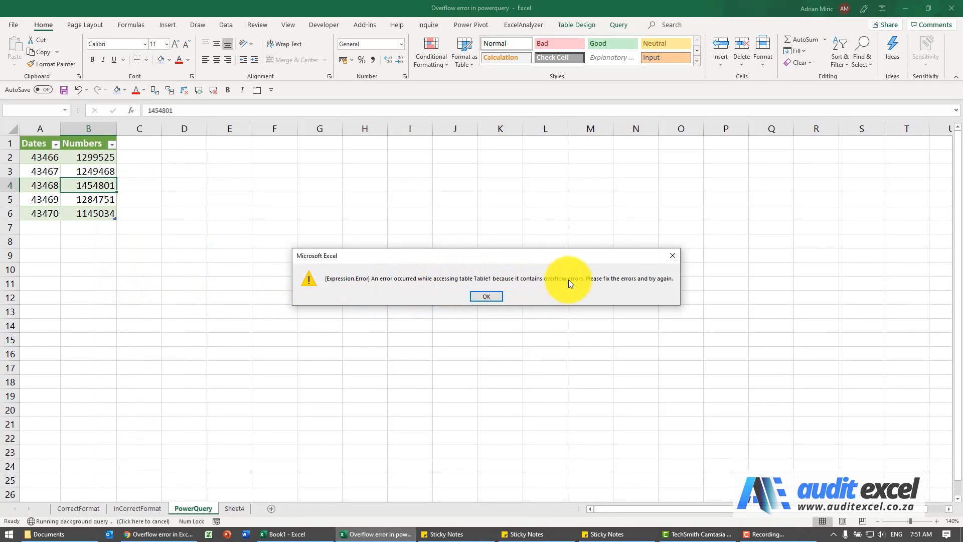
left_click(486, 297)
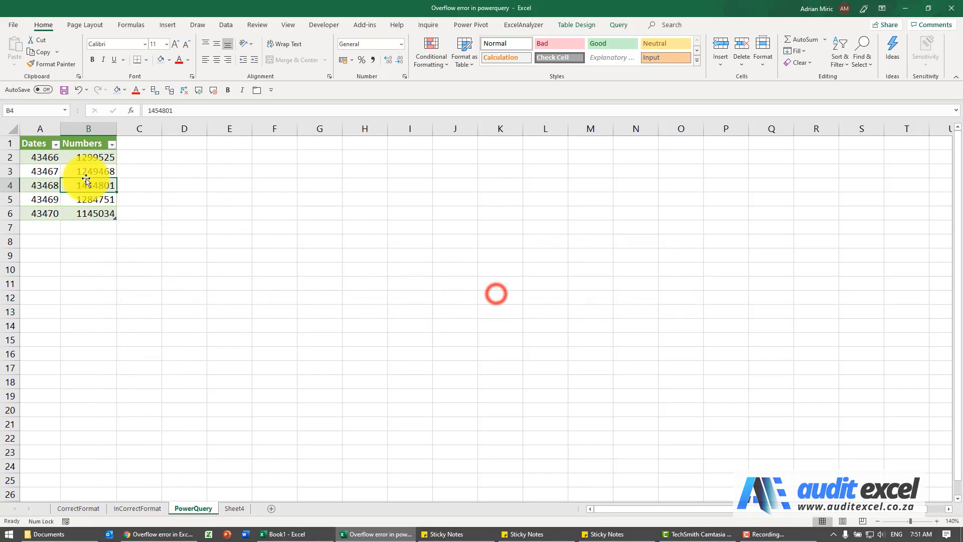
Step: Open the table's query for editing, examine its Source step for the error's cause, and close the editor
left_click(80, 171)
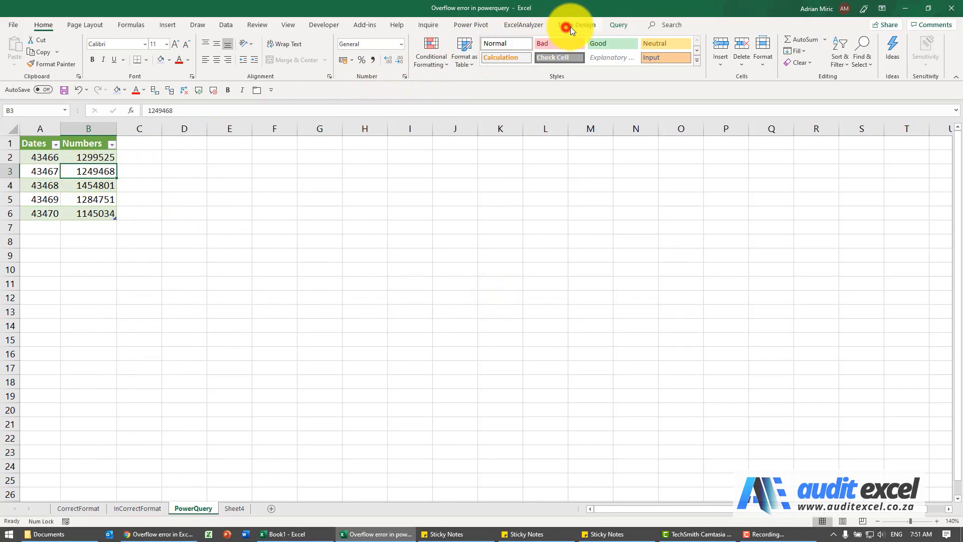
left_click(617, 25)
left_click(13, 46)
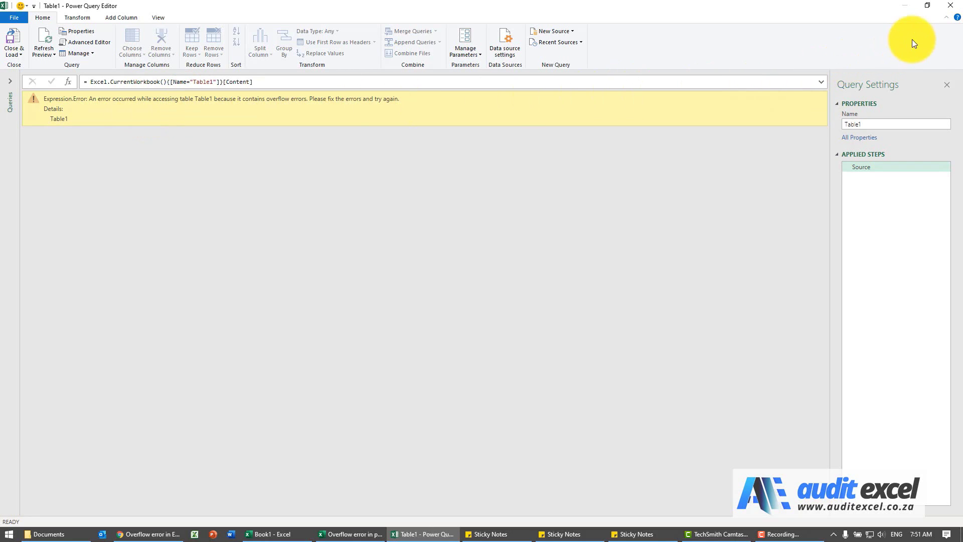
left_click(949, 11)
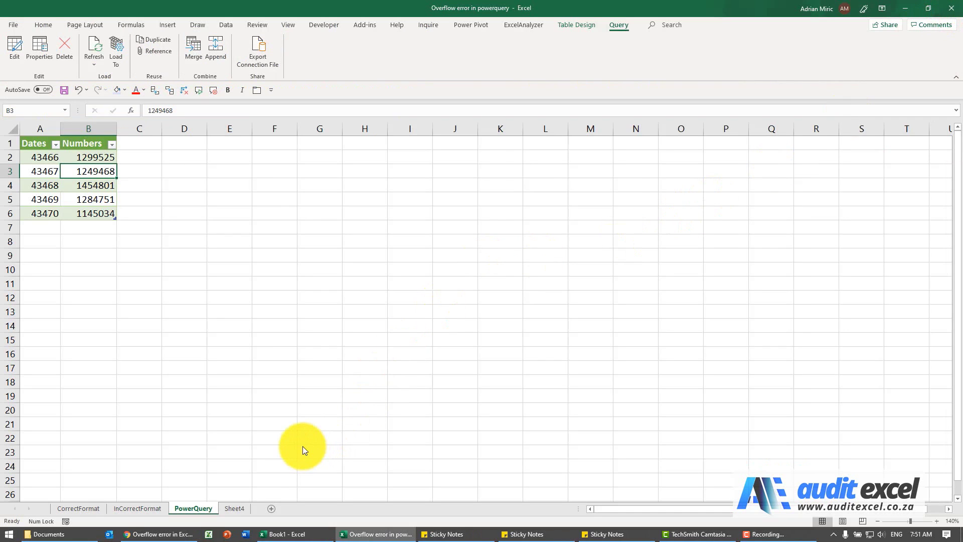
Step: Examine the Numbers column and its filter values on the InCorrectFormat sheet for entries formatted as dates, leaving the filter unchanged
left_click(141, 508)
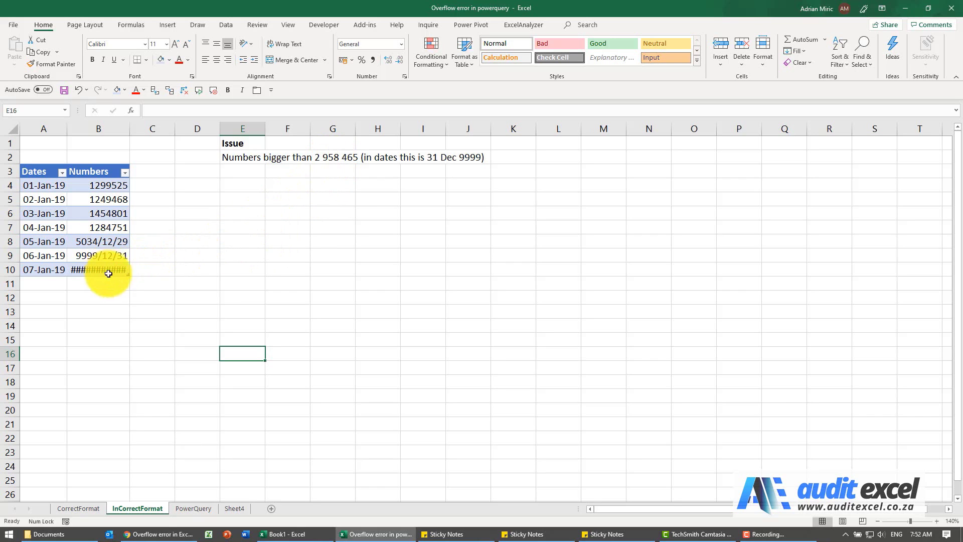
mouse_move(111, 270)
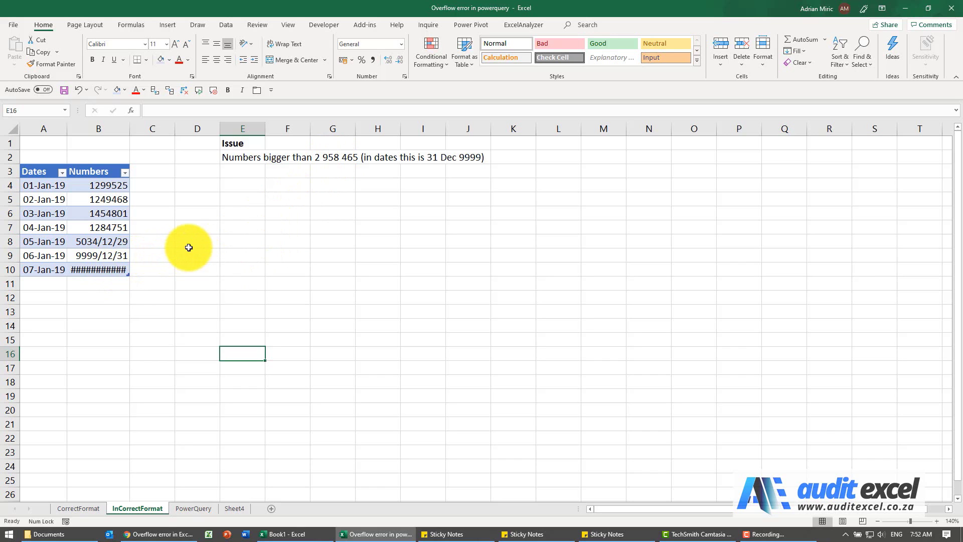
left_click(125, 172)
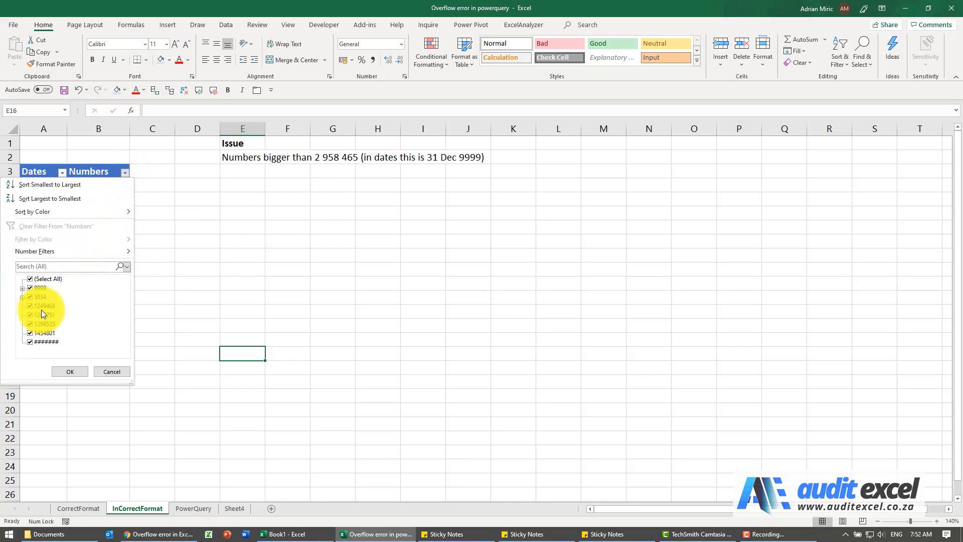
left_click(23, 299)
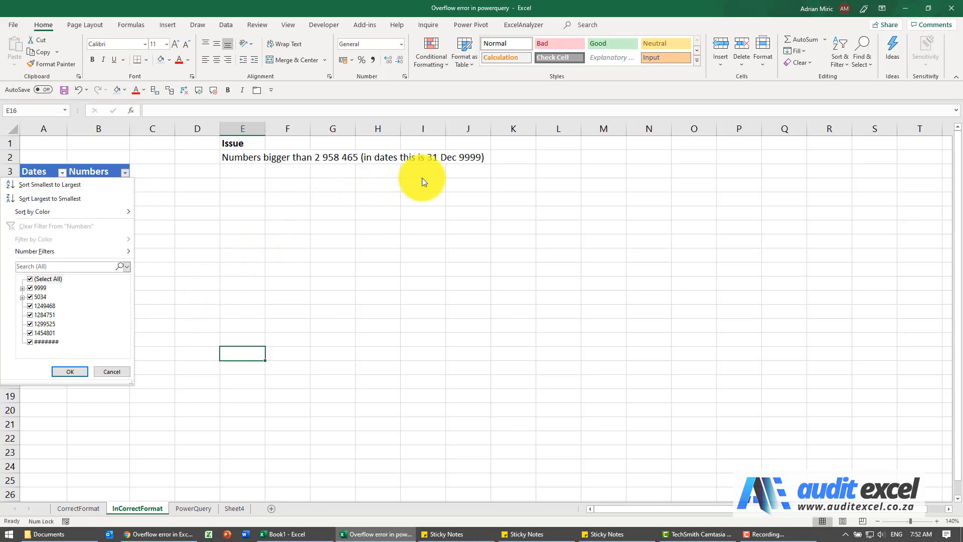
left_click(113, 371)
left_click(124, 252)
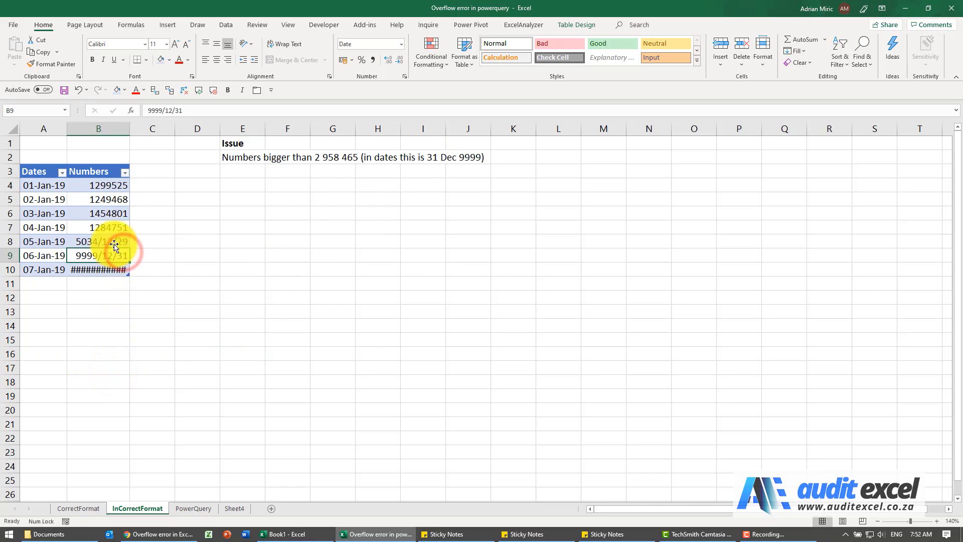
Step: Format all Numbers column values as Number with 0 decimal places, a thousands separator and red negatives with a minus sign
left_click(114, 188)
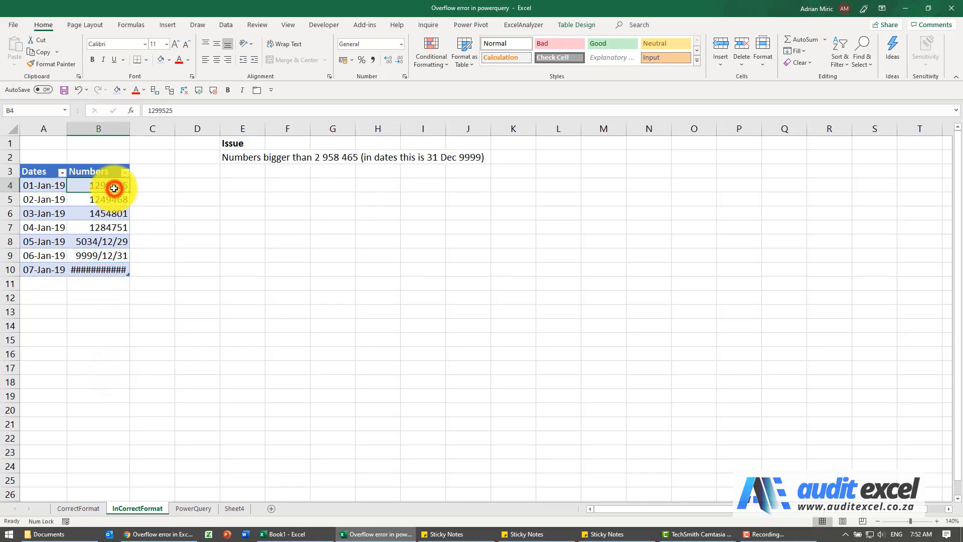
key("ctrl+shift+Down")
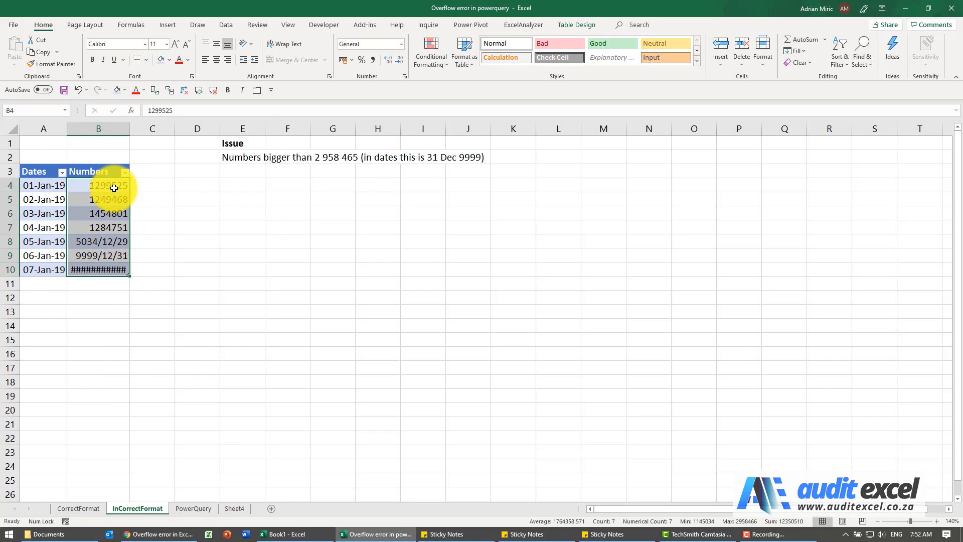
key("ctrl+1")
left_click(38, 180)
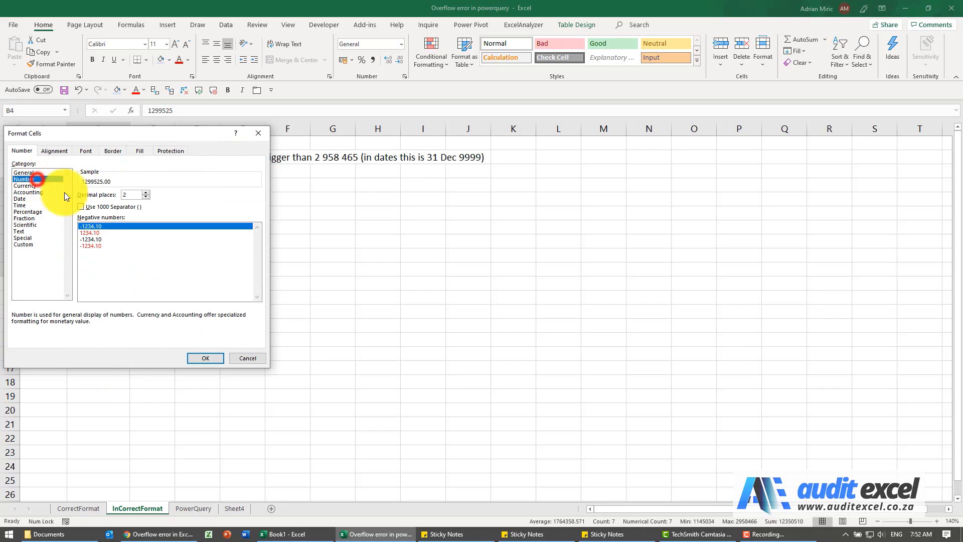
left_click(81, 206)
left_click(145, 197)
left_click(145, 197)
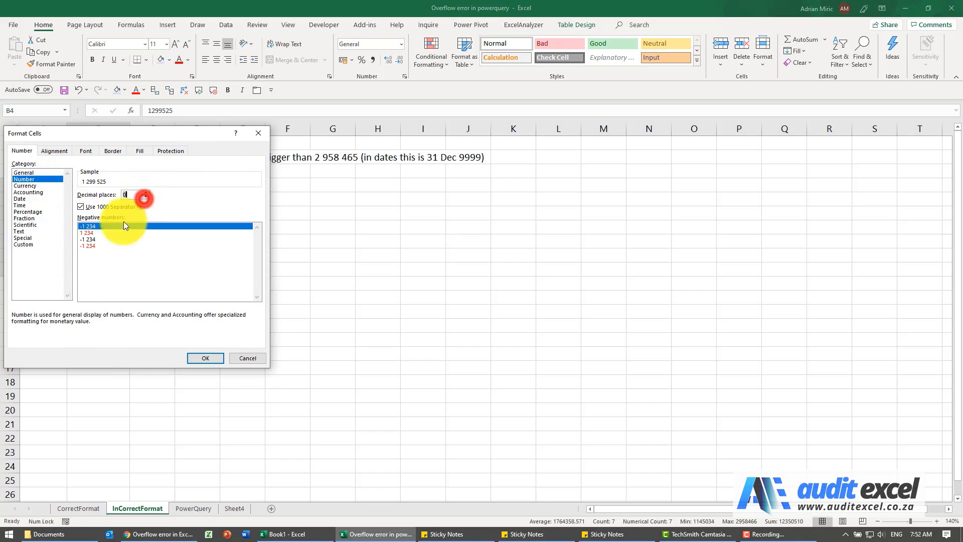
left_click(95, 245)
left_click(197, 360)
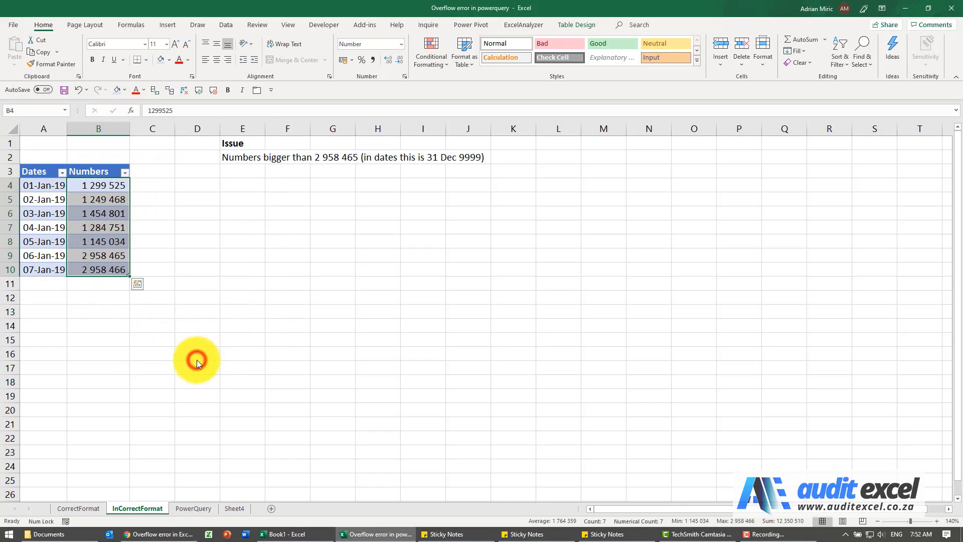
Step: Refresh the Dates and Numbers query table on the PowerQuery sheet
left_click(202, 510)
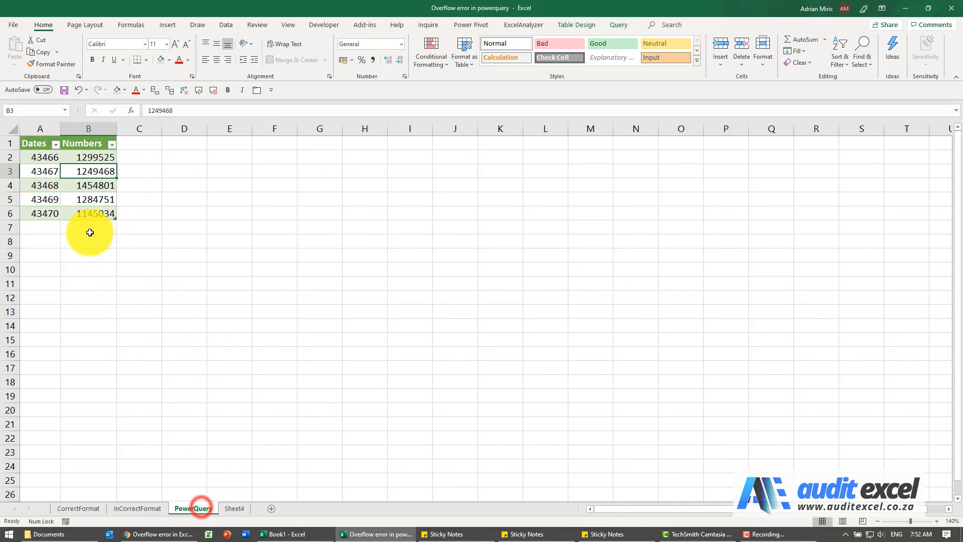
right_click(94, 189)
left_click(133, 289)
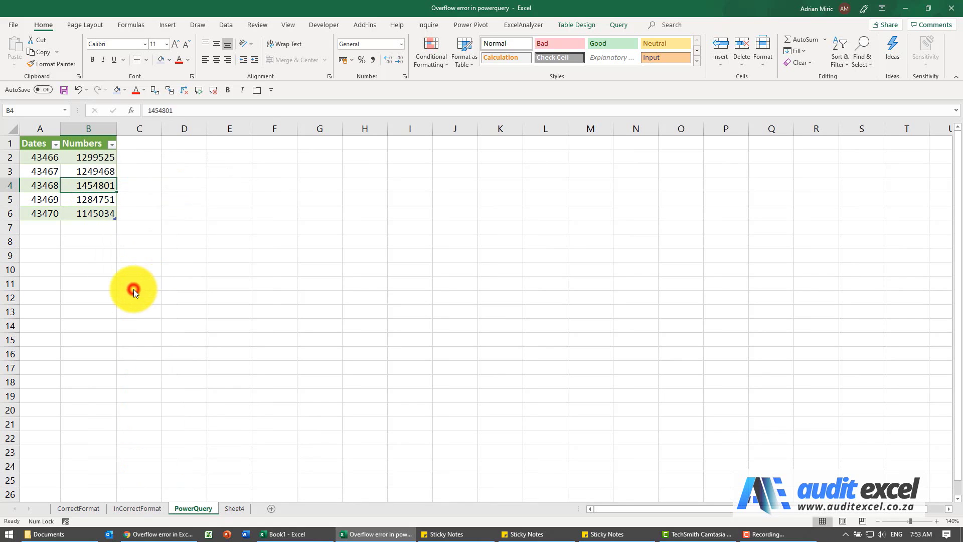